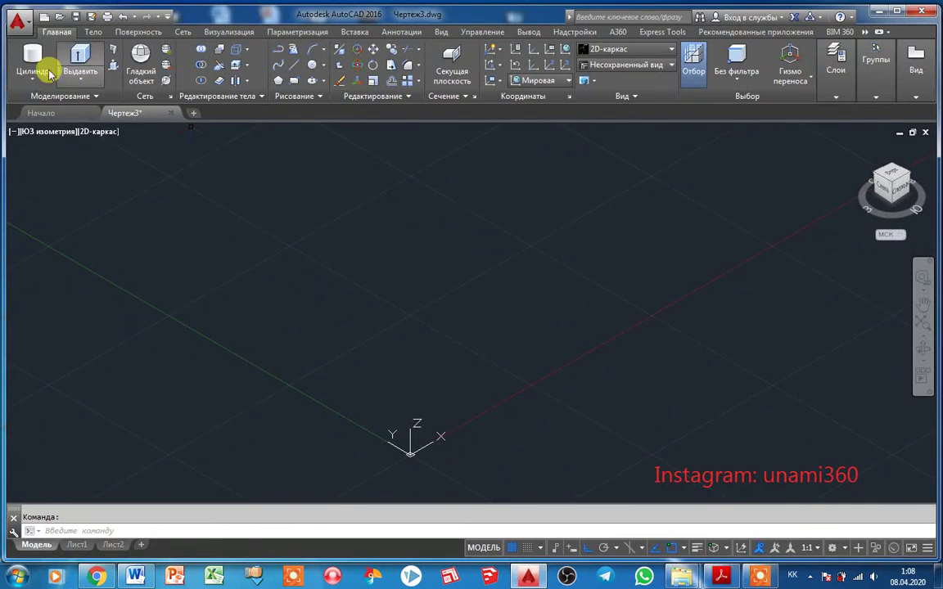
Step: Start a box solid with its first corner at the origin 0,0,0, sized by length
left_click_drag(30, 77, 49, 117)
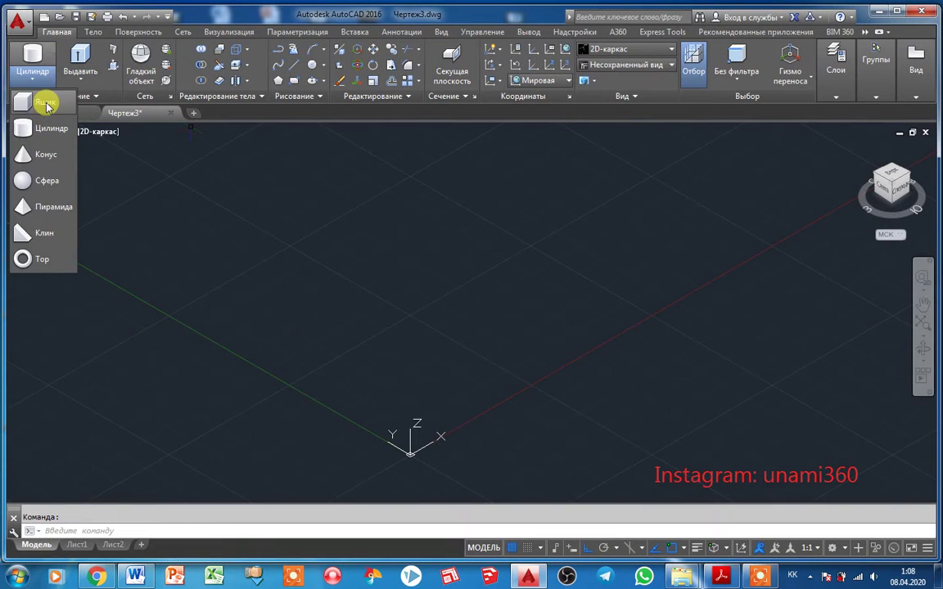
left_click(41, 102)
type("0,0")
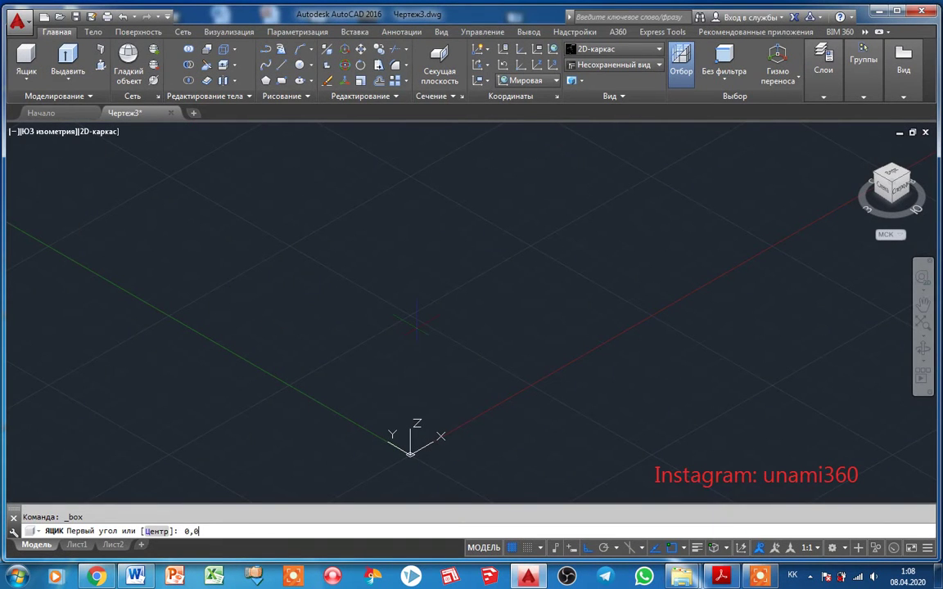
type(",0")
key("Return")
right_click(419, 328)
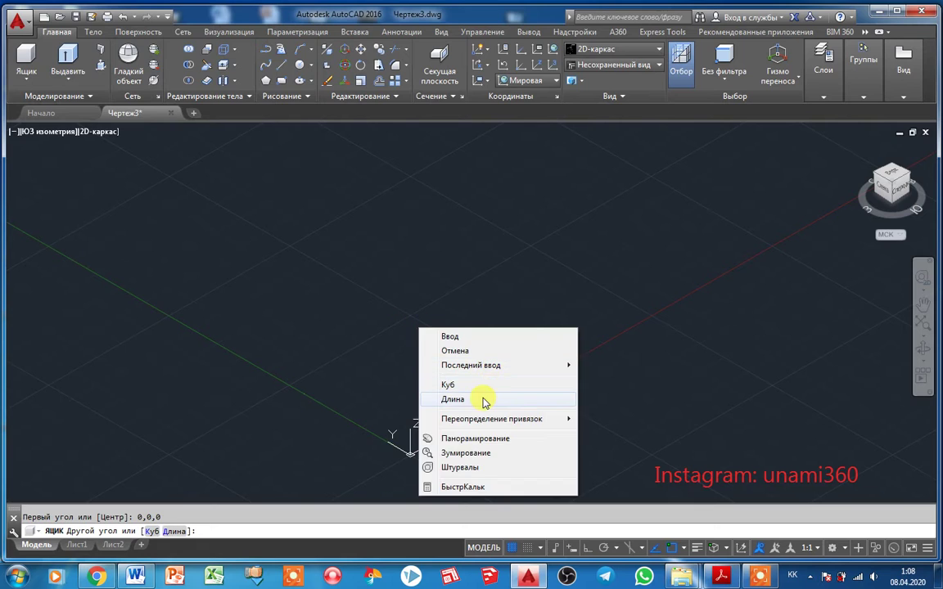
left_click(453, 399)
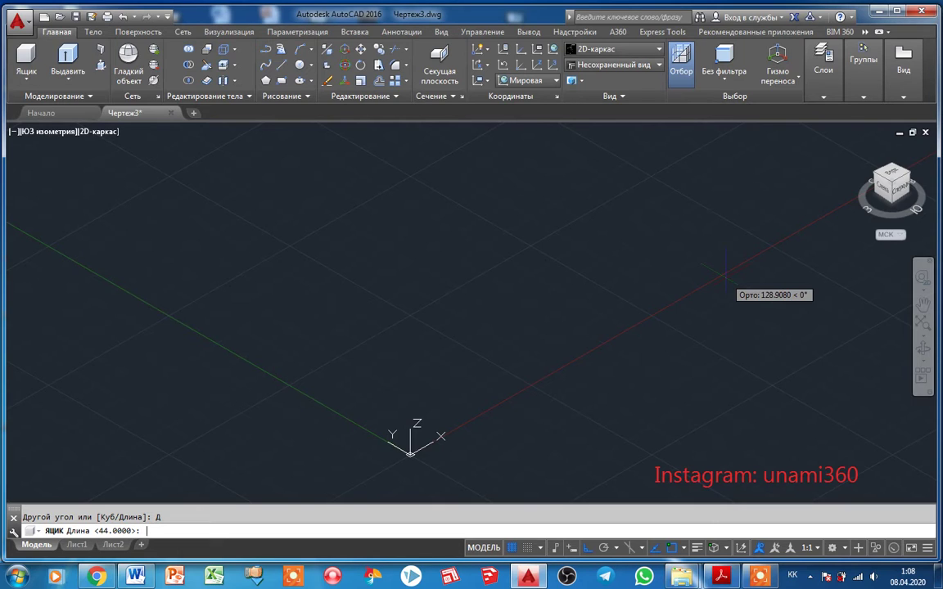
Step: Give the box length 34, width 30 and height 5
type("34")
key("Return")
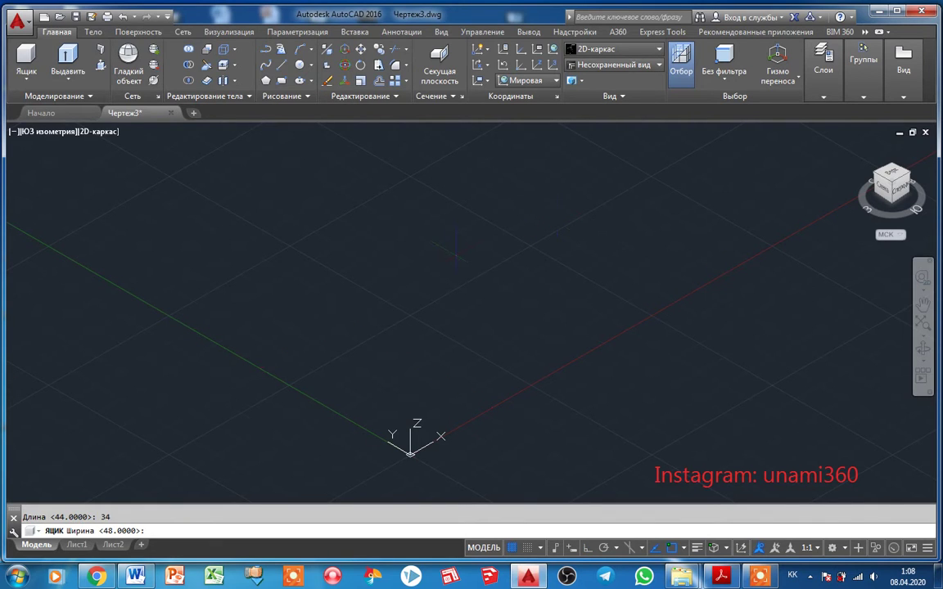
type("30")
key("Return")
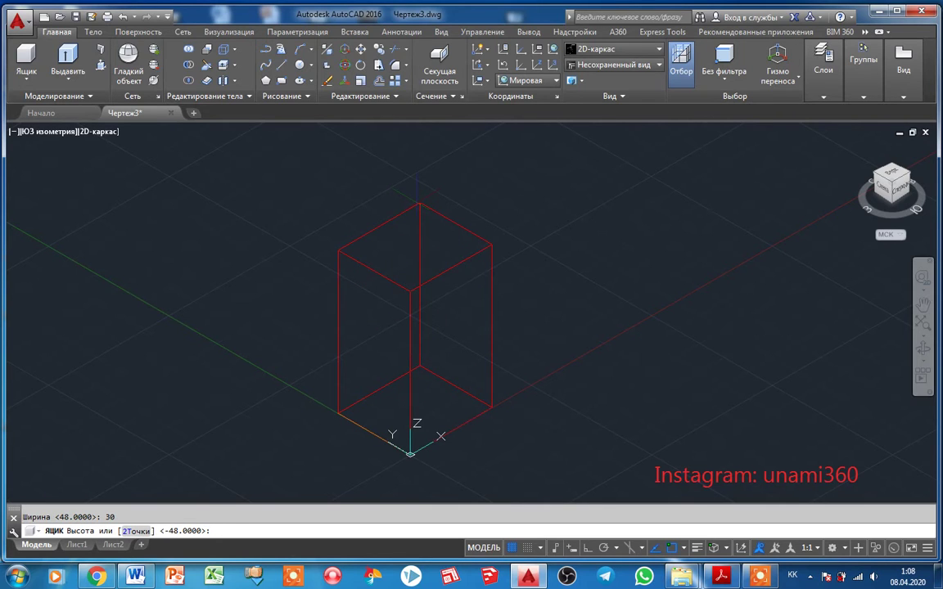
type("5")
key("Return")
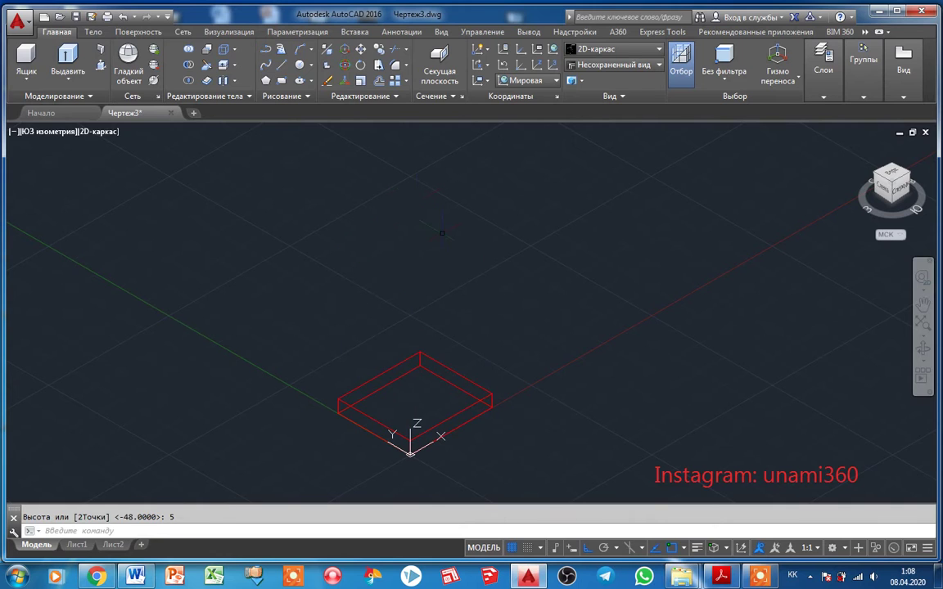
right_click(442, 235)
left_click(489, 242)
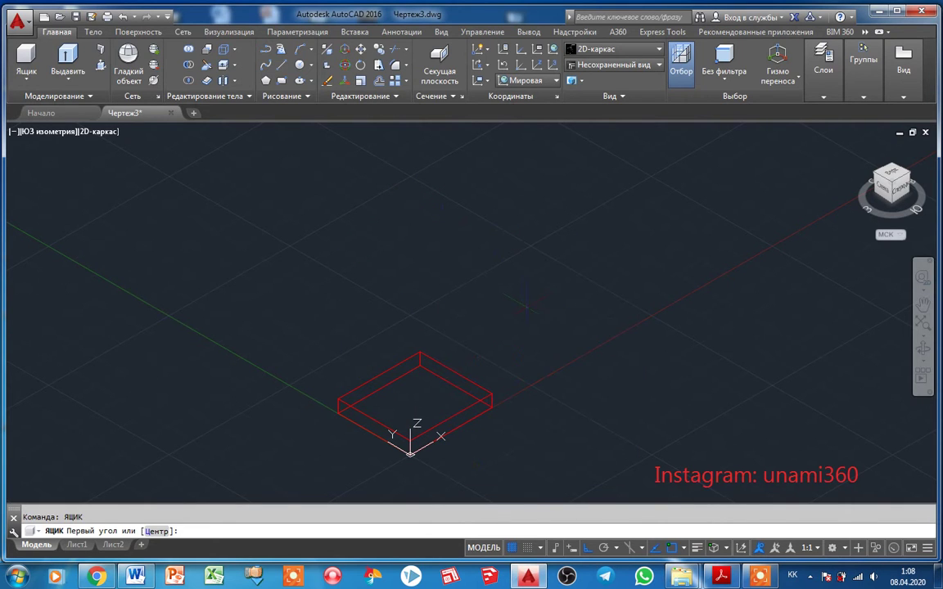
Step: Size the second box by length: 80 long, 30 wide and 6 high
right_click(536, 317)
left_click(568, 388)
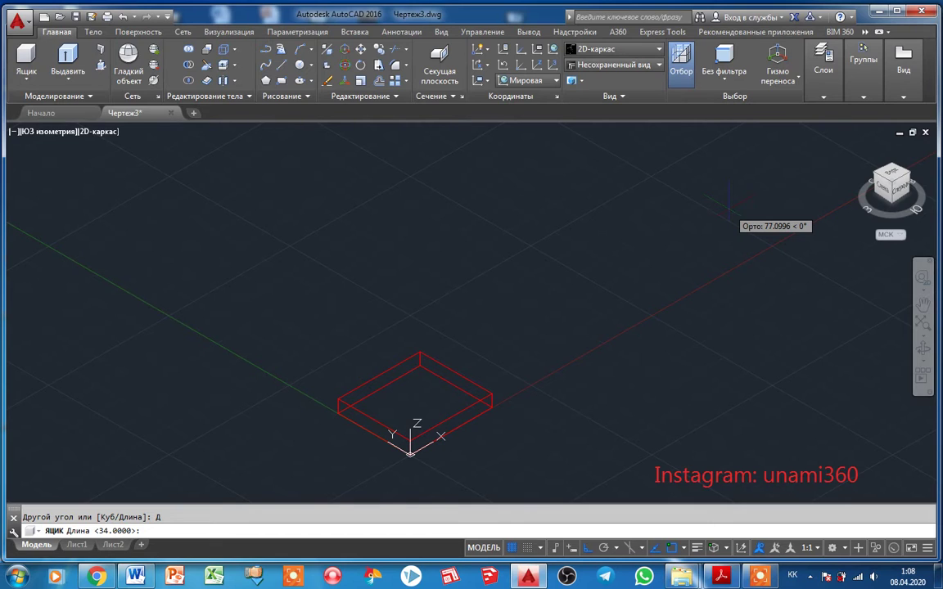
type("80")
key("Return")
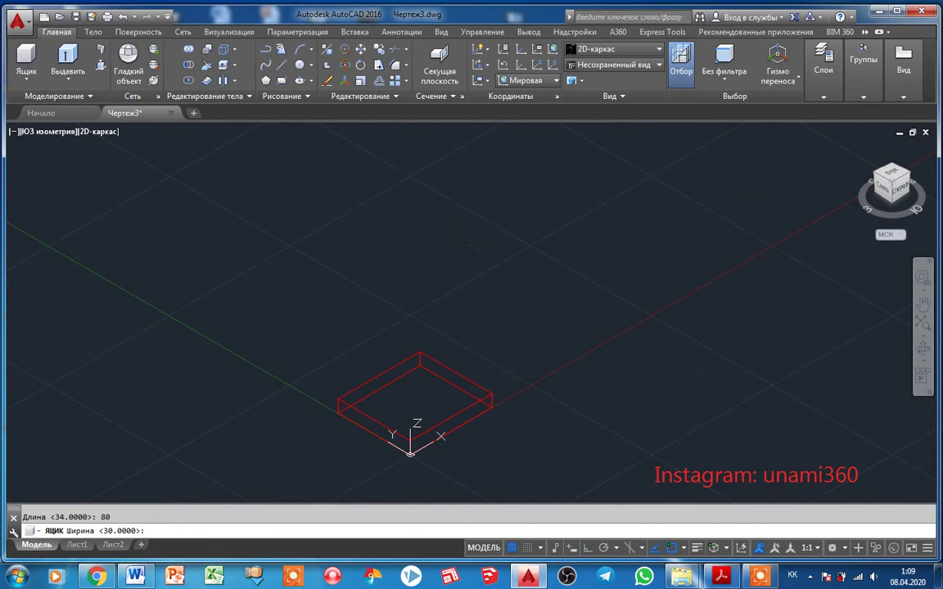
type("30")
key("Return")
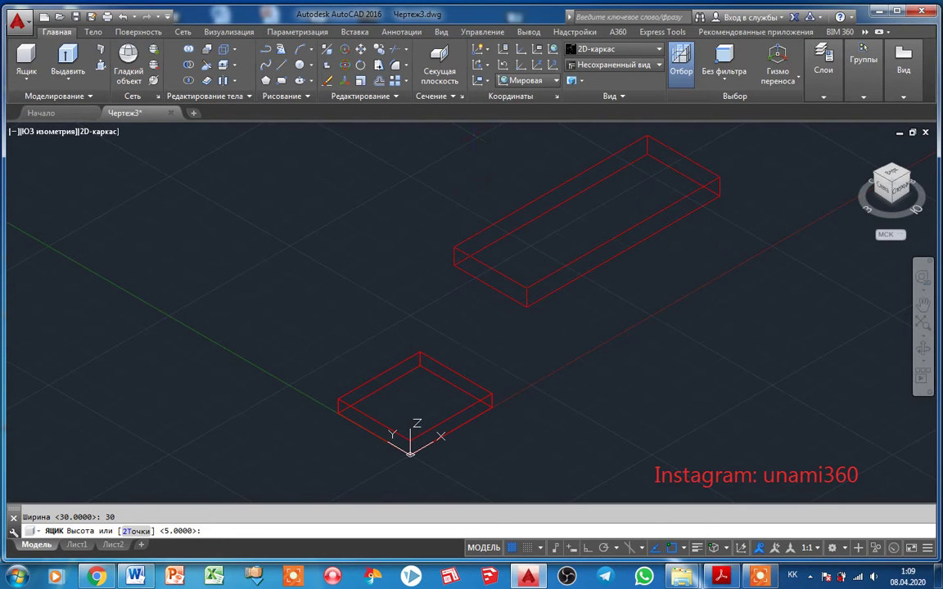
type("6")
key("Return")
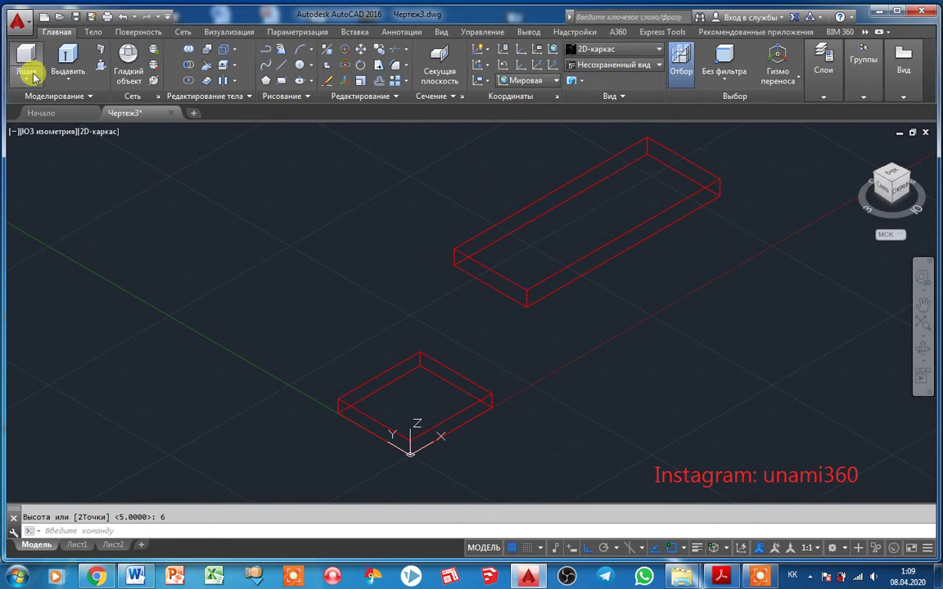
Step: Draw a box from a picked corner with length 56, width 30 and height 24
left_click(33, 73)
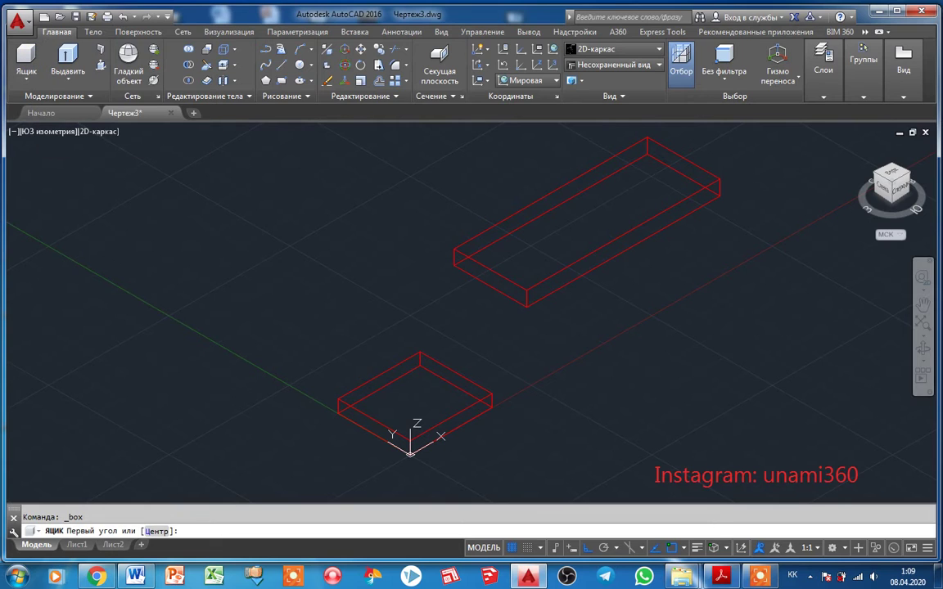
left_click(129, 381)
right_click(128, 381)
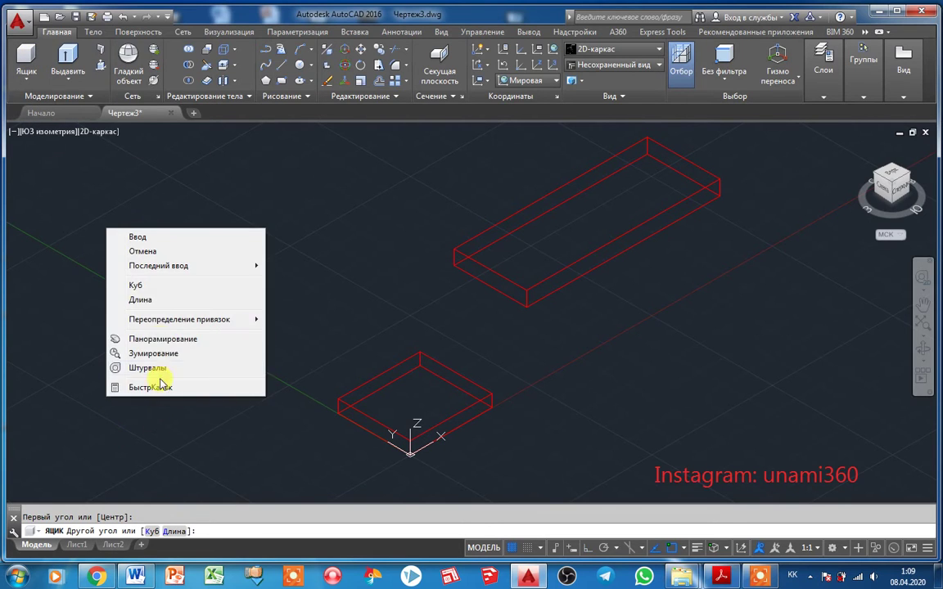
left_click(145, 301)
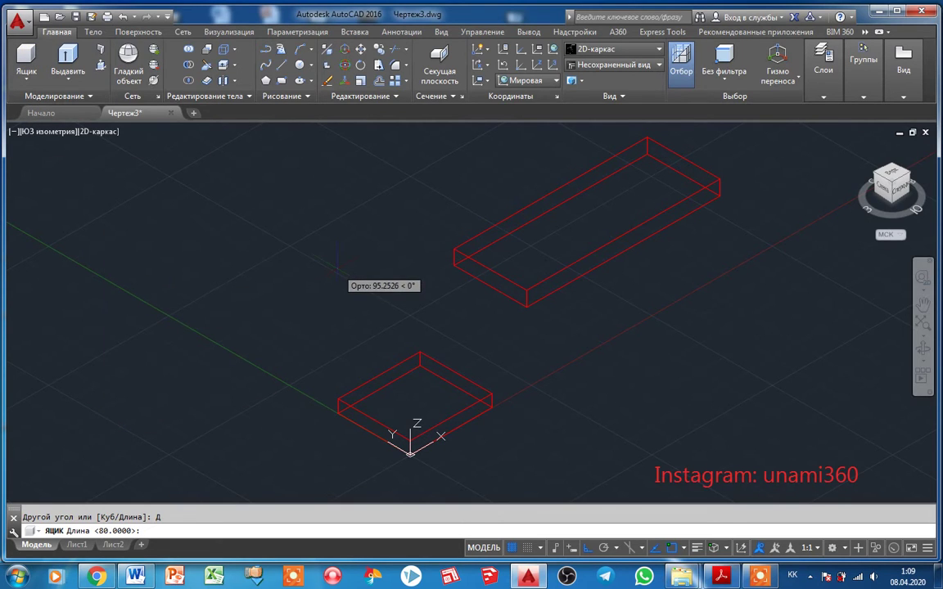
type("56")
key("Return")
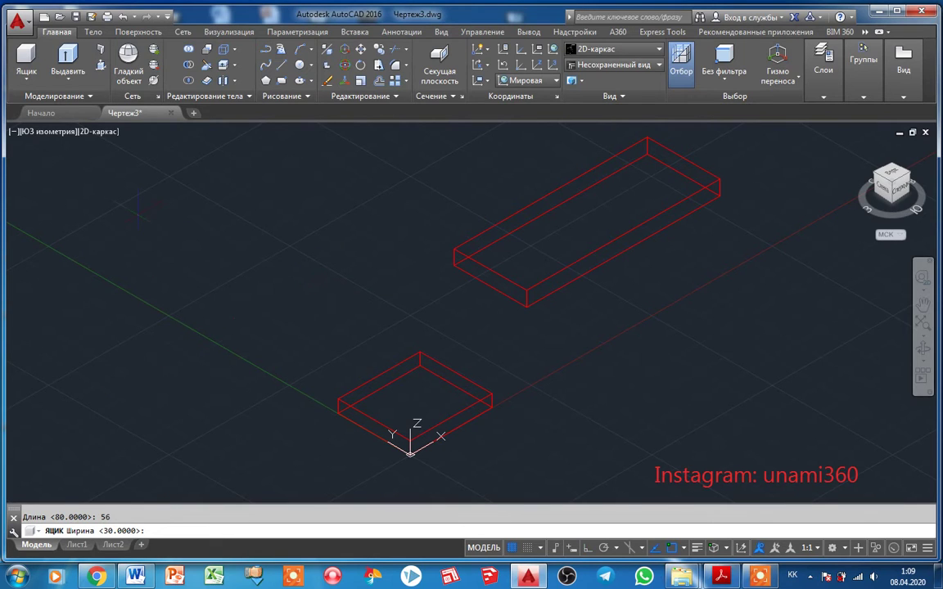
type("30")
key("Return")
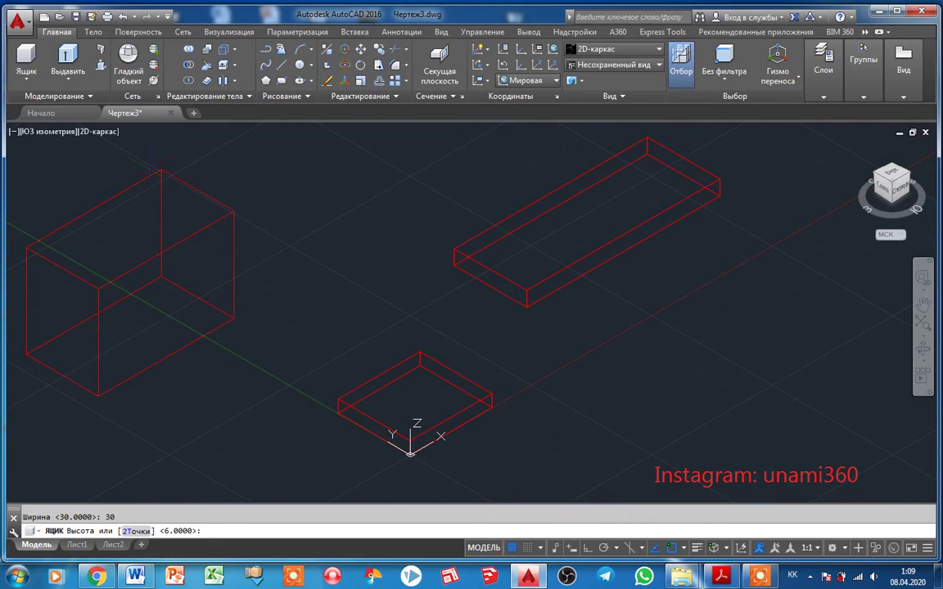
type("2")
type("4")
key("Return")
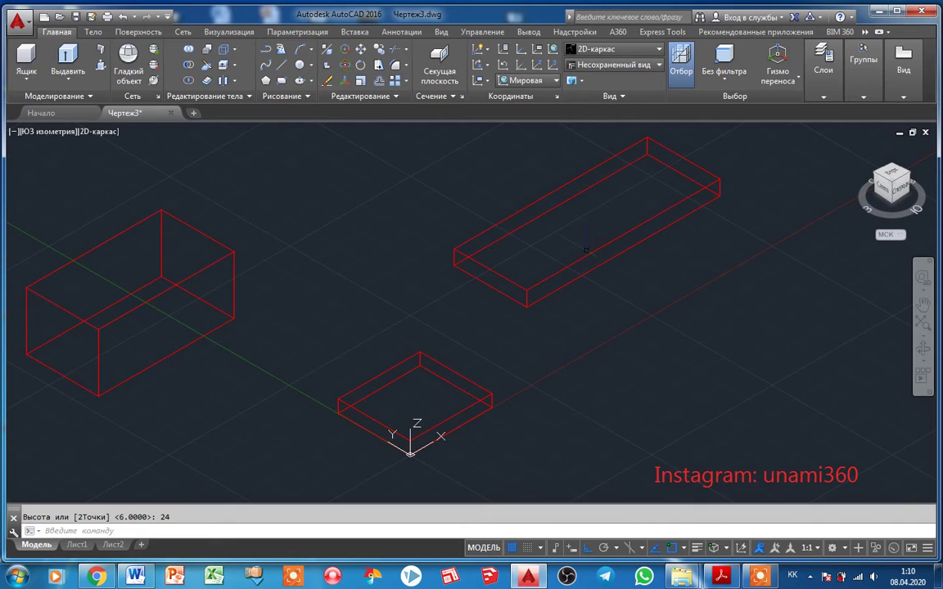
Step: Move the long 80 × 30 × 6 plate against the small plate
left_click(589, 248)
right_click(587, 238)
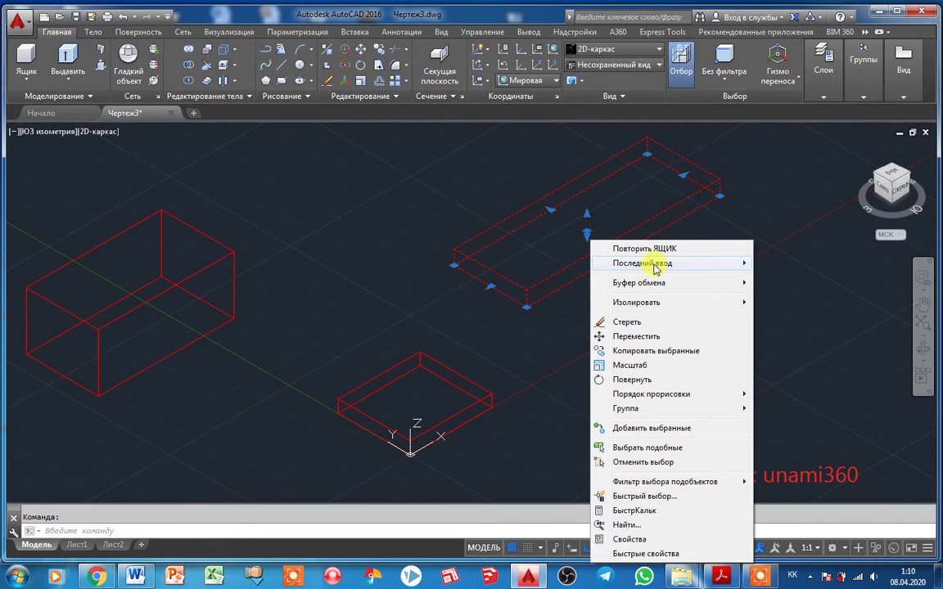
left_click(636, 337)
left_click(623, 252)
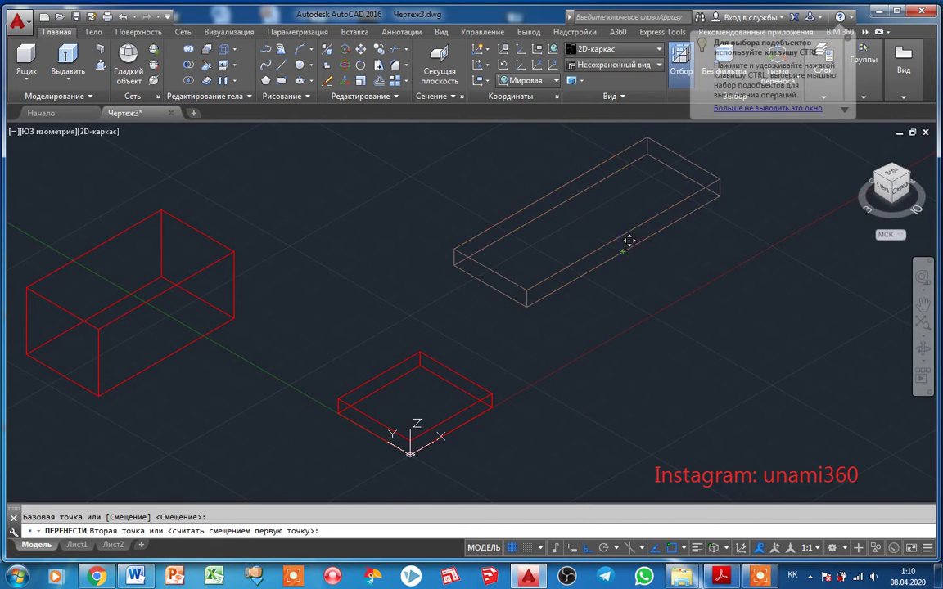
left_click(452, 417)
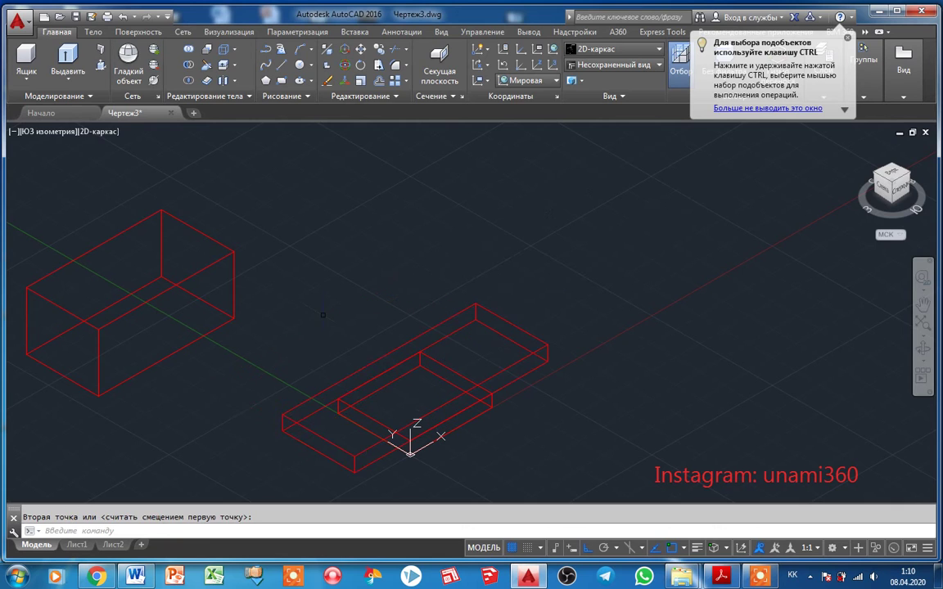
Step: Move the tall block by its bottom-edge midpoint onto the long plate
left_click(200, 266)
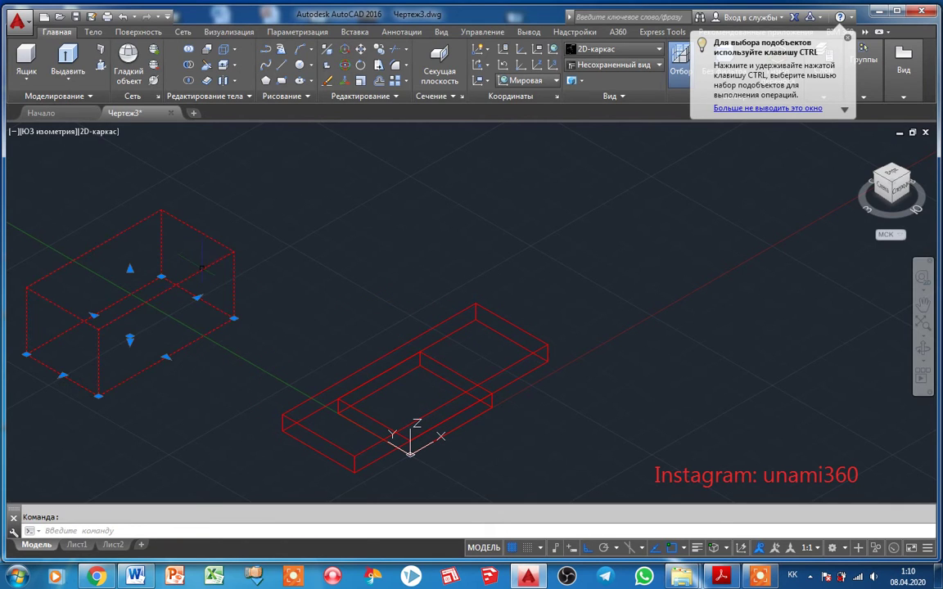
right_click(200, 266)
left_click(247, 337)
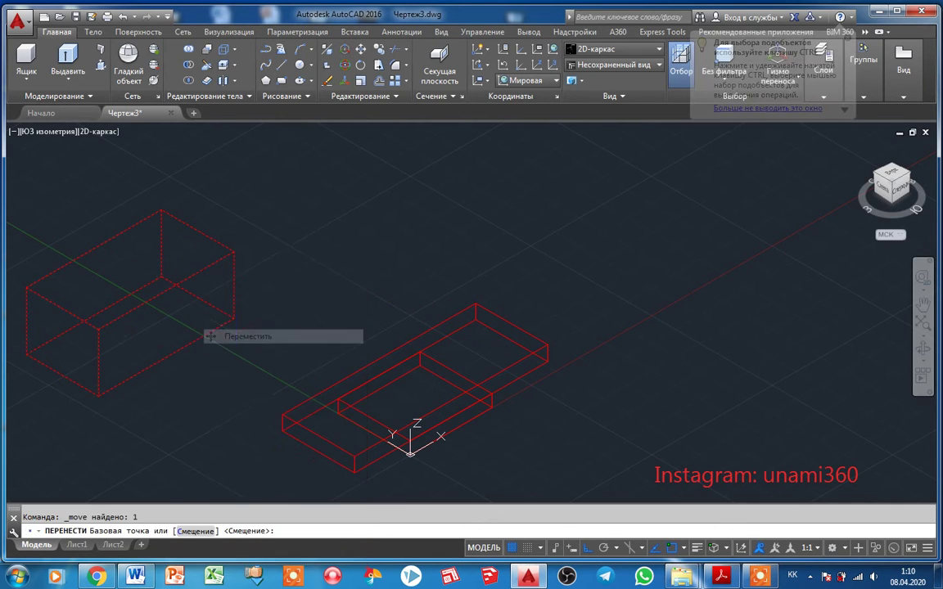
left_click(166, 357)
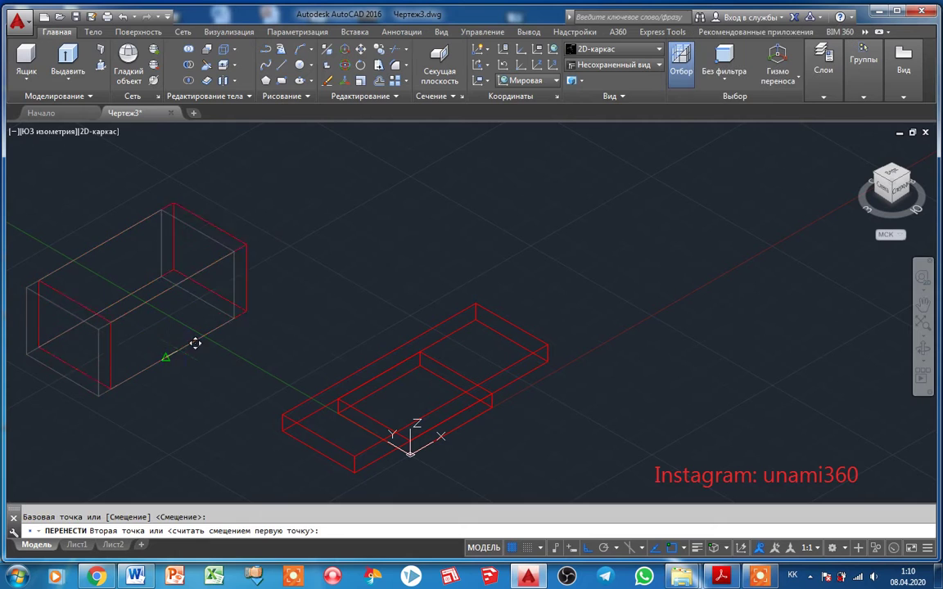
left_click(440, 401)
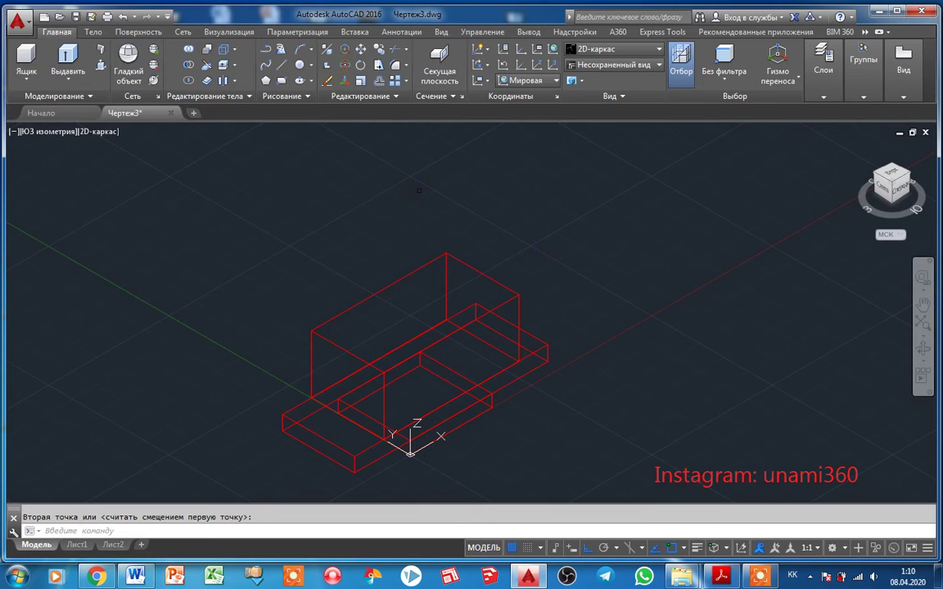
left_click(281, 64)
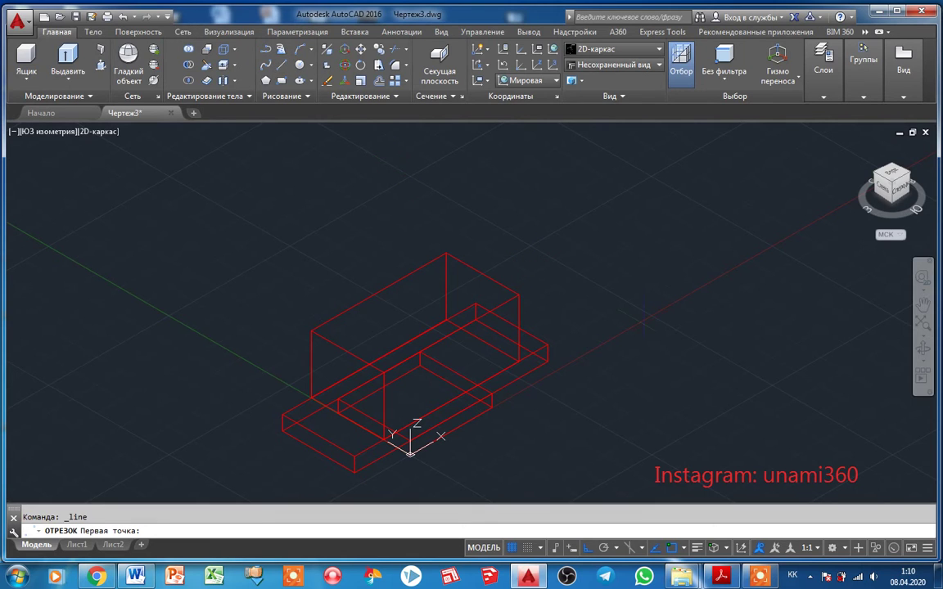
Step: Draw a 36-unit base line, then 5-unit and 10-unit segments from its end
left_click(644, 320)
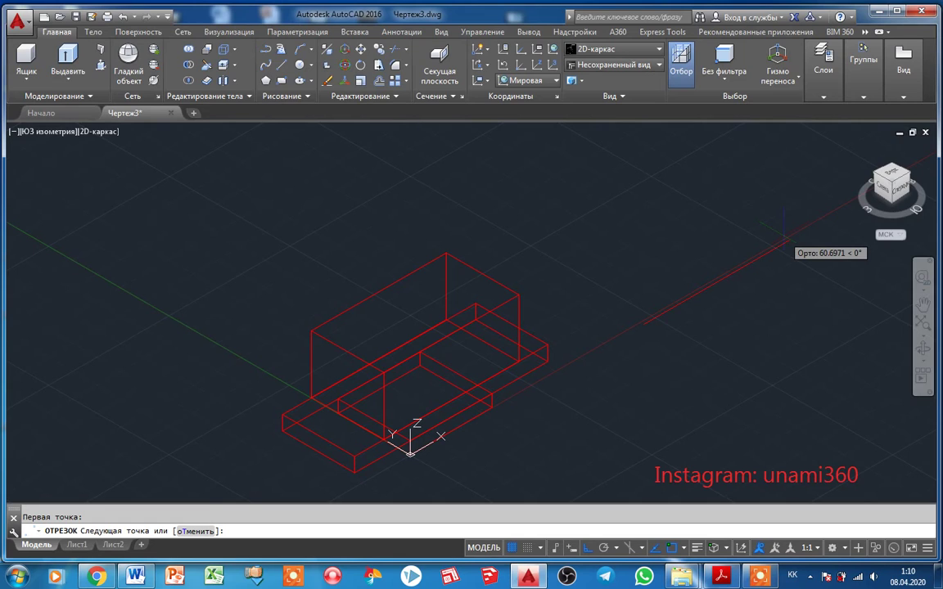
type("36")
key("Return")
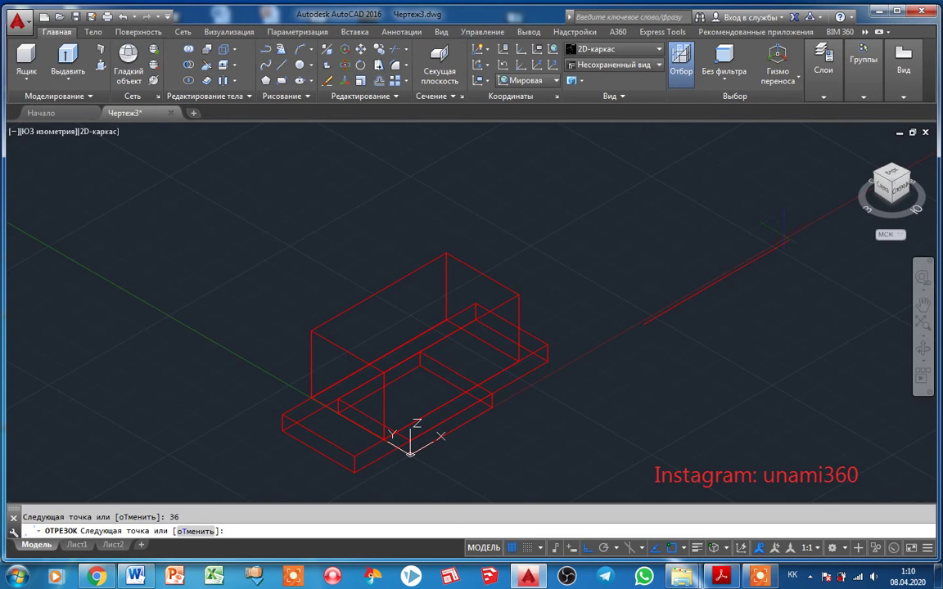
right_click(657, 208)
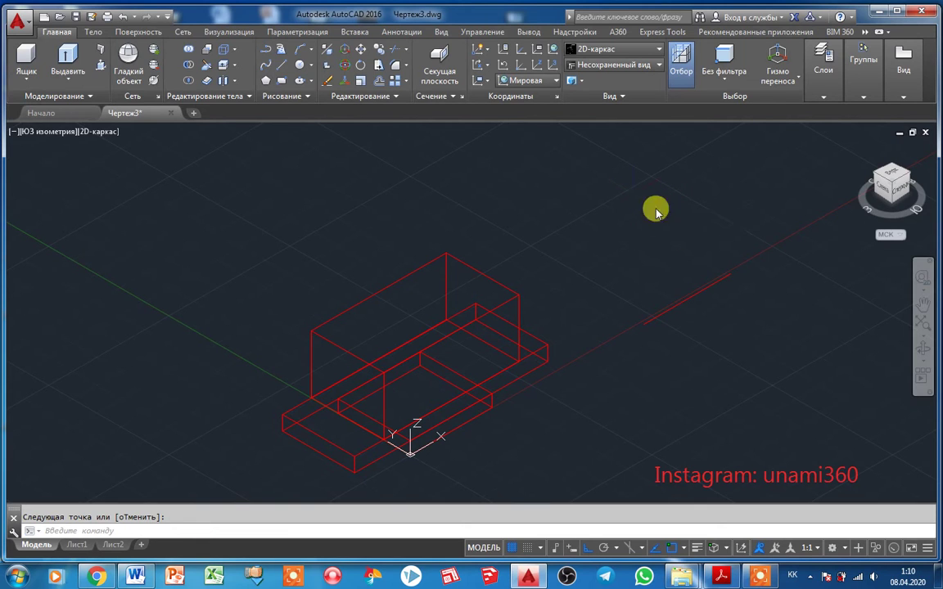
right_click(653, 203)
left_click(667, 206)
left_click(686, 300)
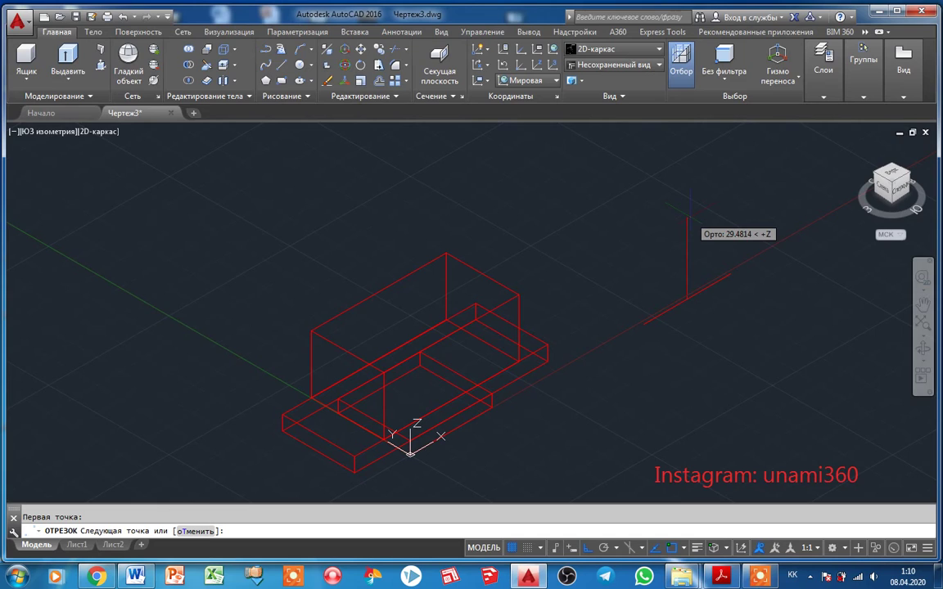
type("5")
key("Return")
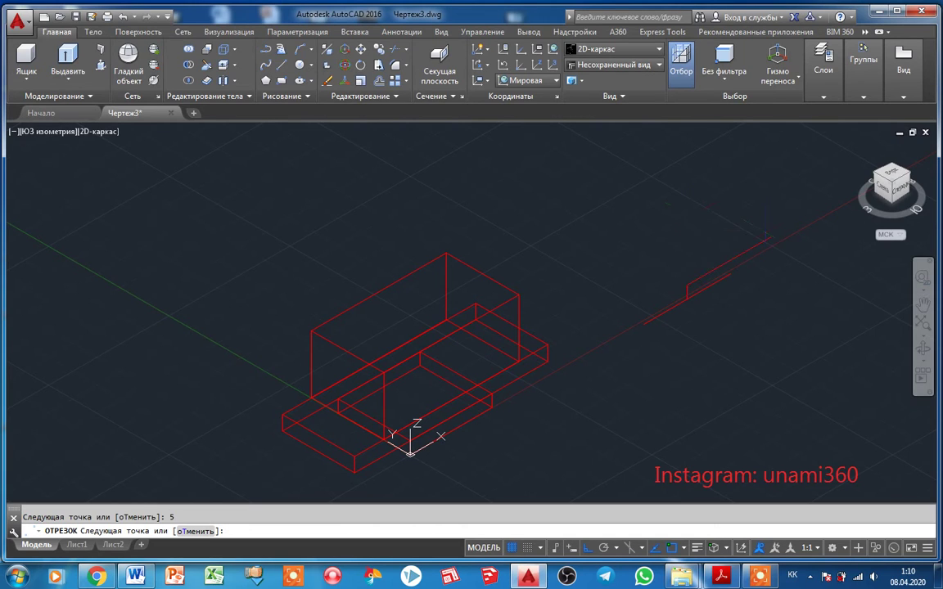
type("1")
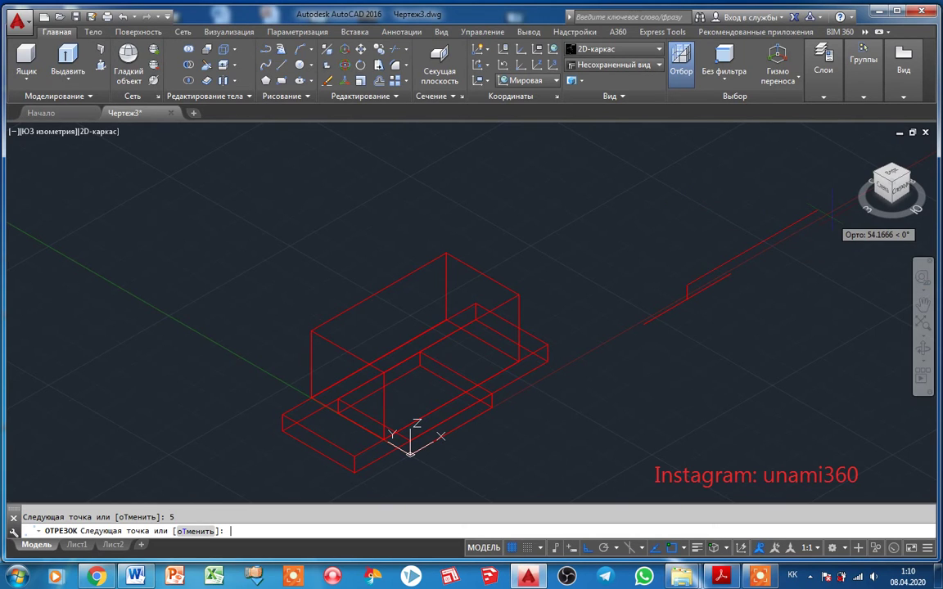
type("0")
key("Return")
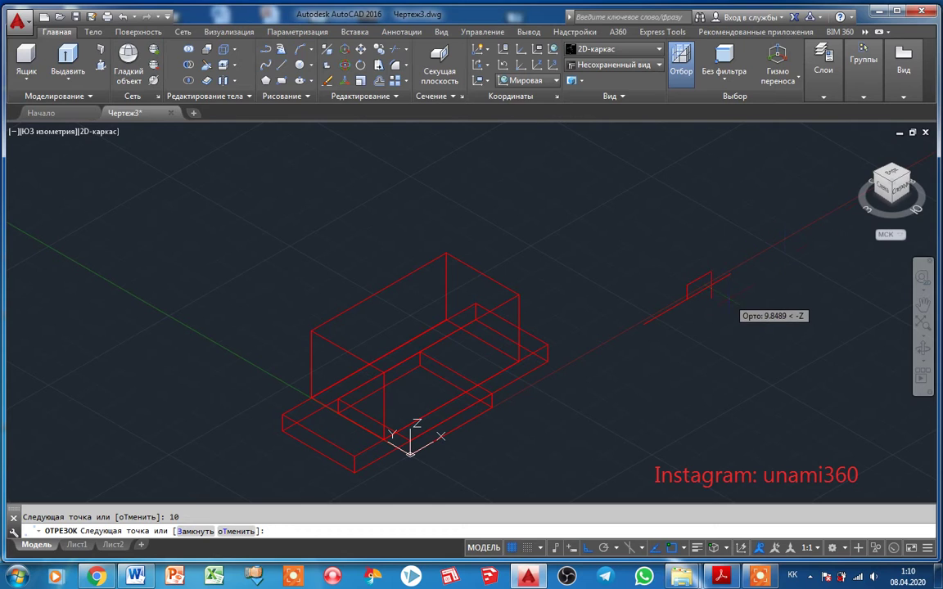
right_click(758, 284)
left_click(773, 282)
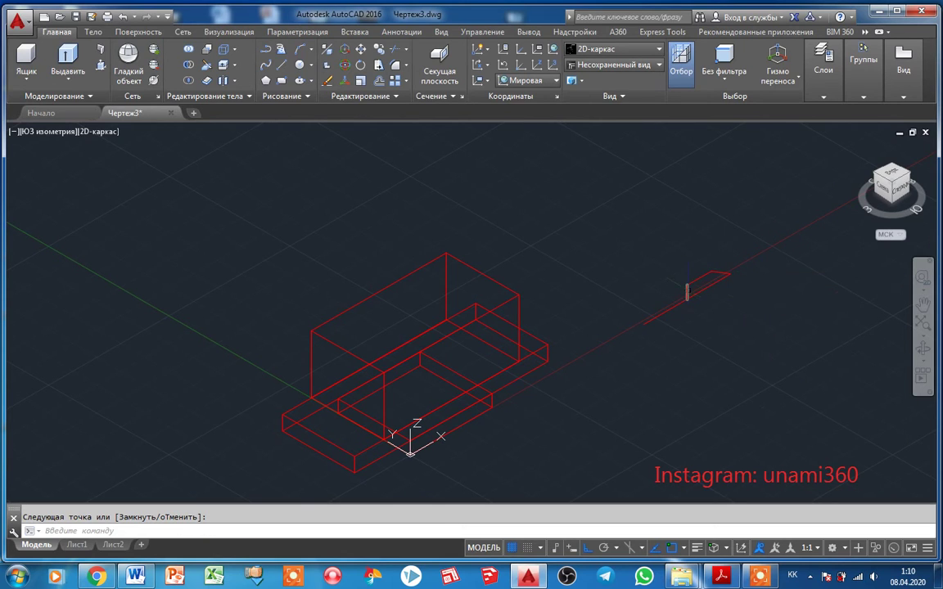
Step: Erase the stray short segment and mirror two profile segments, keeping the originals
left_click(687, 291)
key("Delete")
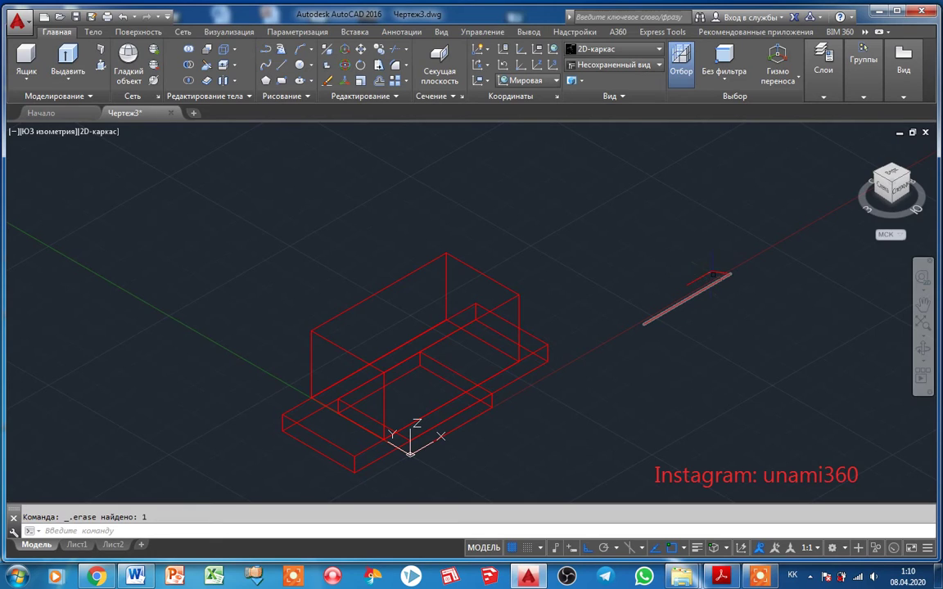
left_click(716, 272)
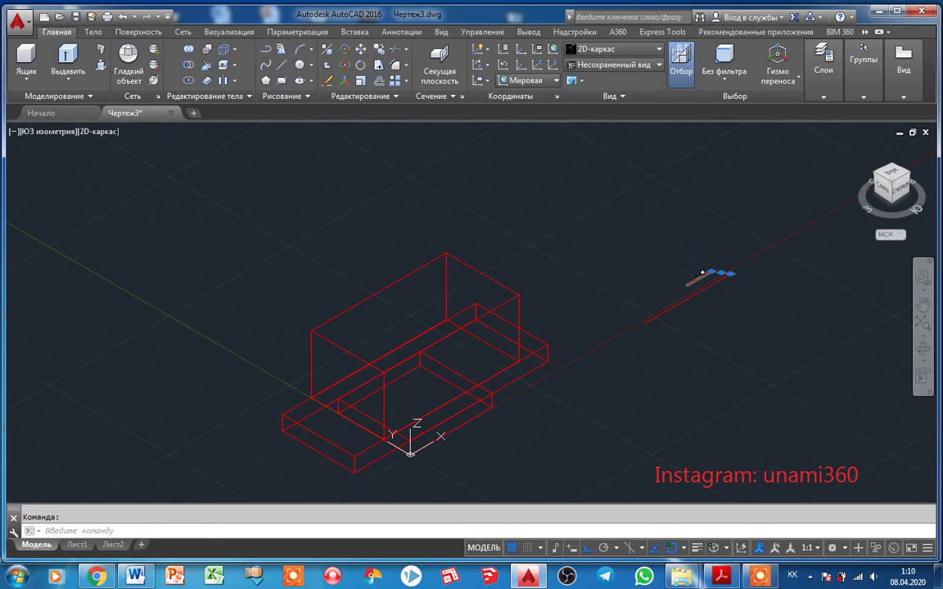
left_click(702, 273)
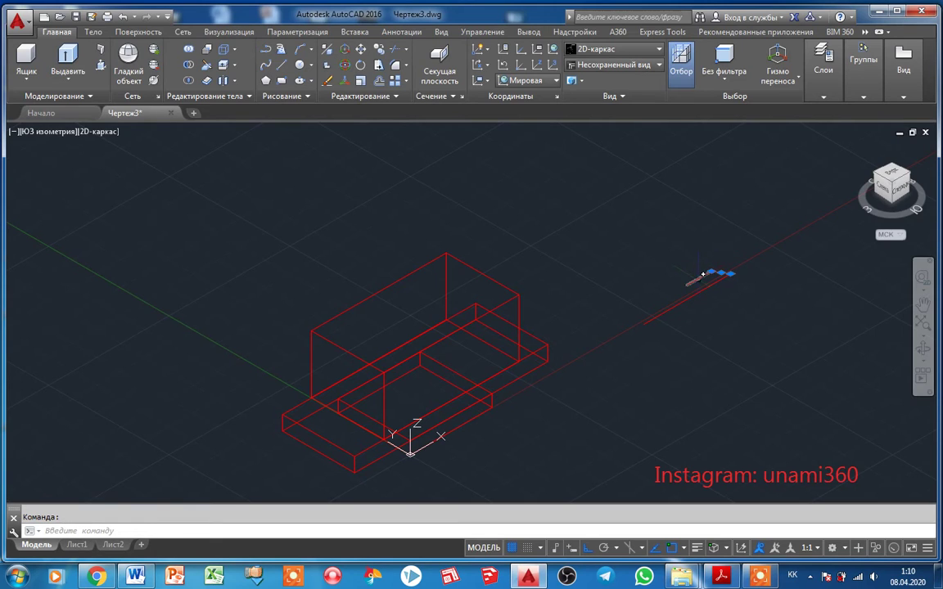
left_click(368, 104)
left_click(394, 112)
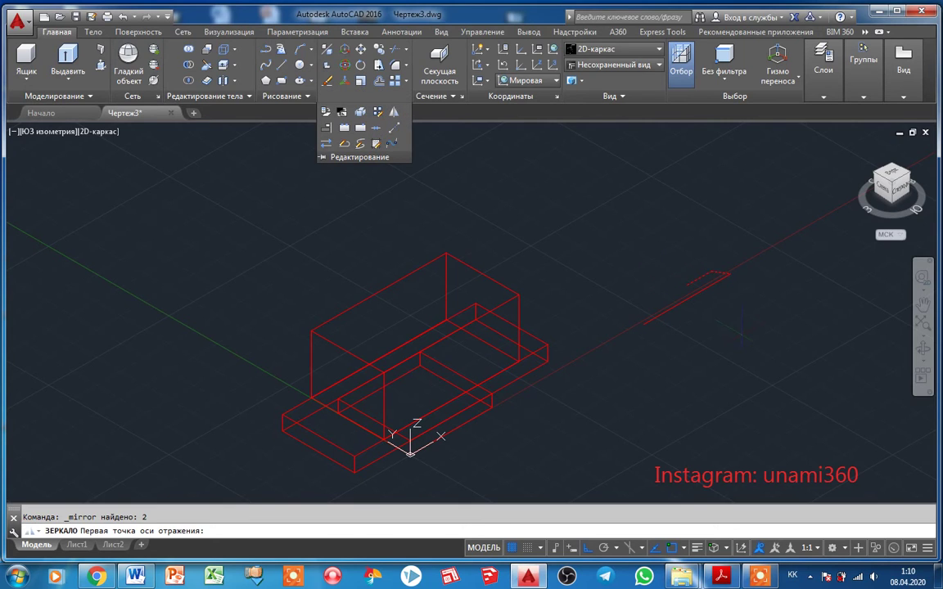
left_click(687, 300)
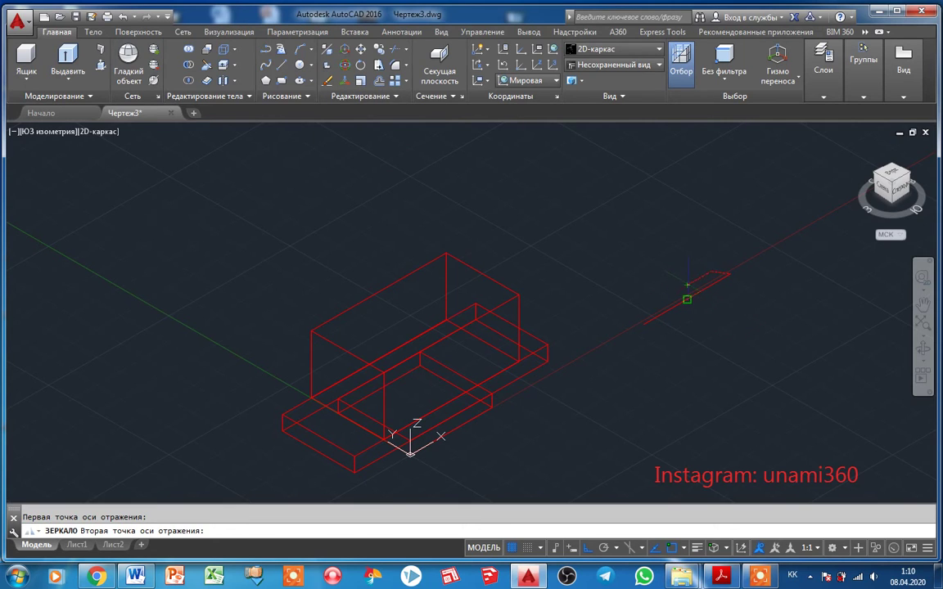
left_click(704, 250)
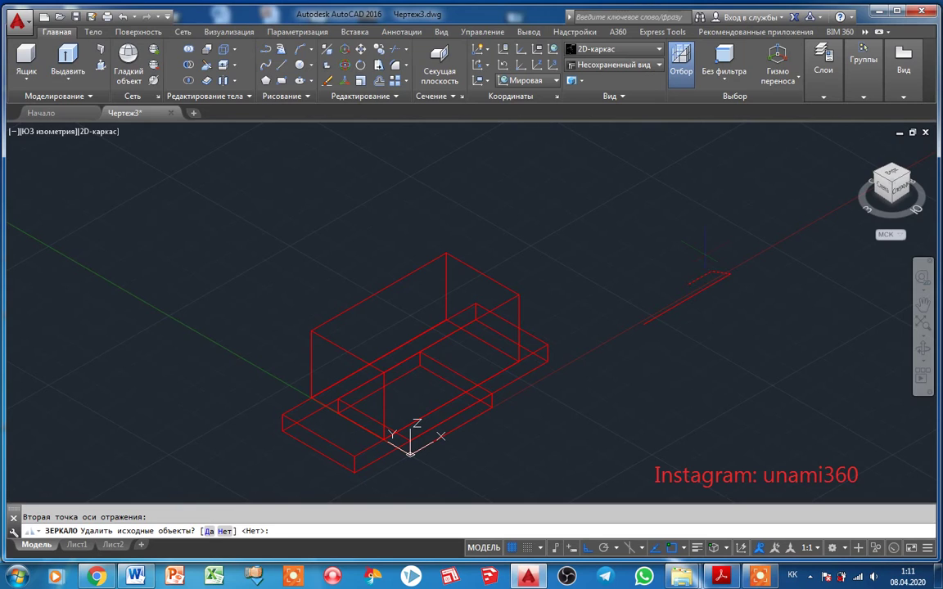
key("Return")
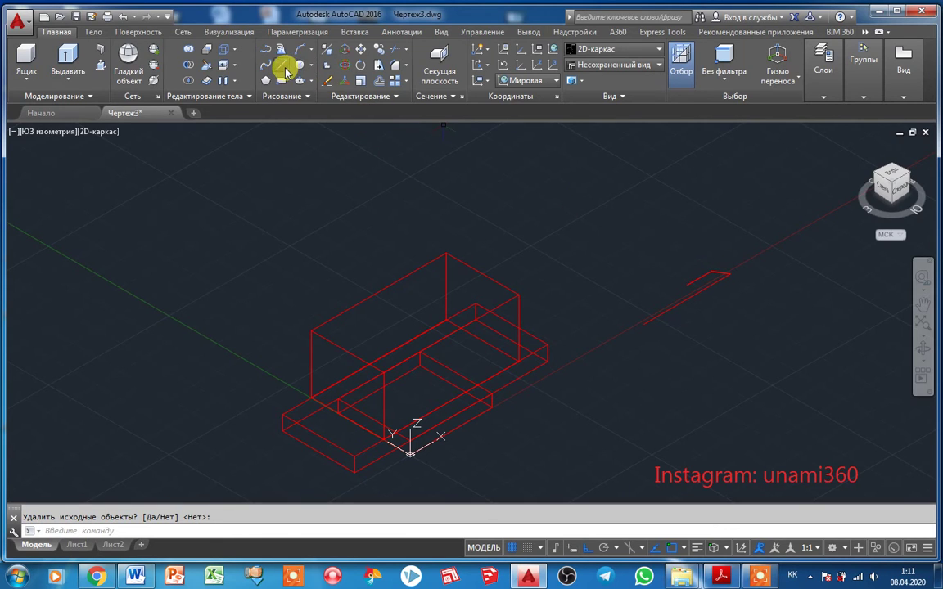
Step: Close the profile with a 10-unit vertical line back to the base line's end
left_click(283, 67)
left_click(688, 284)
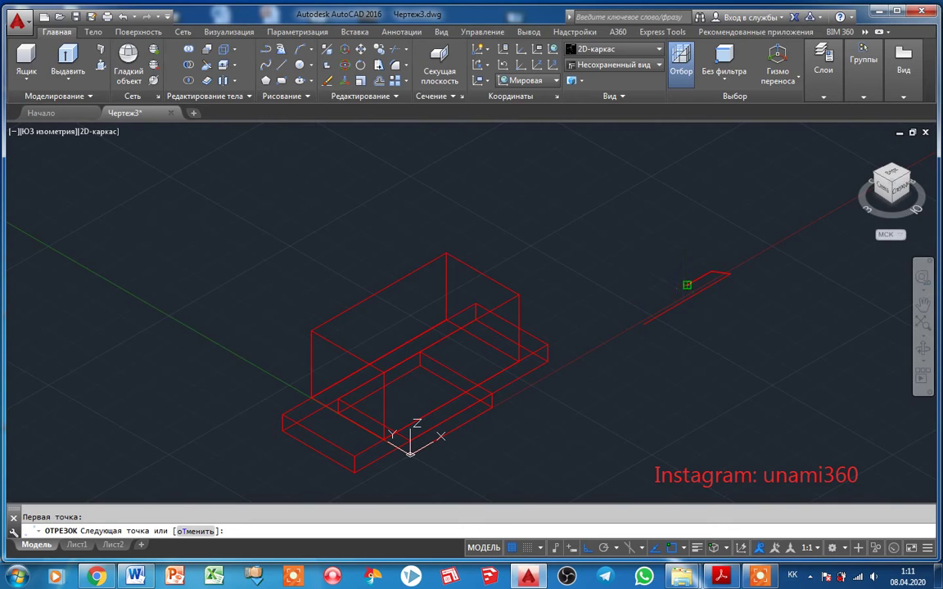
type("10")
key("Return")
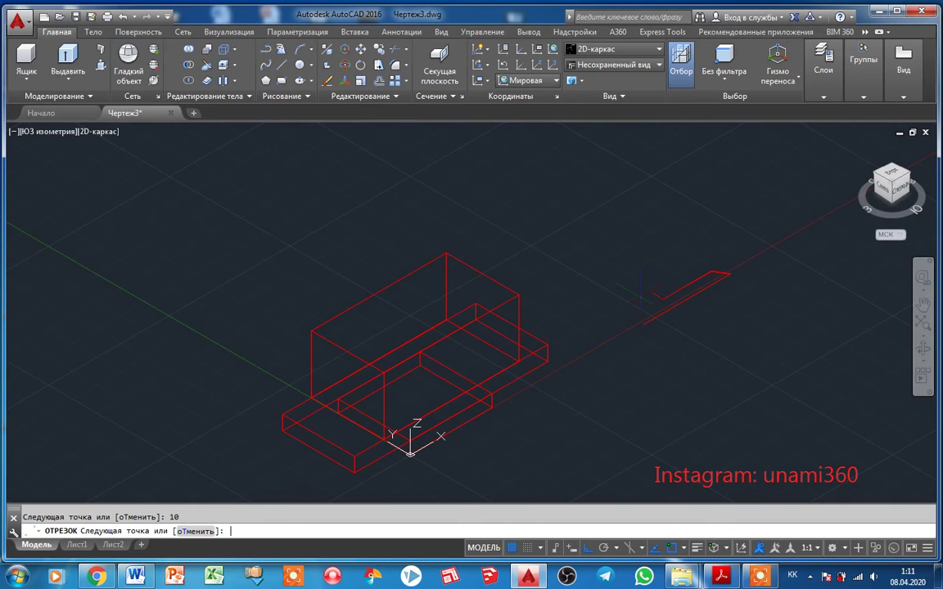
left_click(642, 322)
right_click(643, 322)
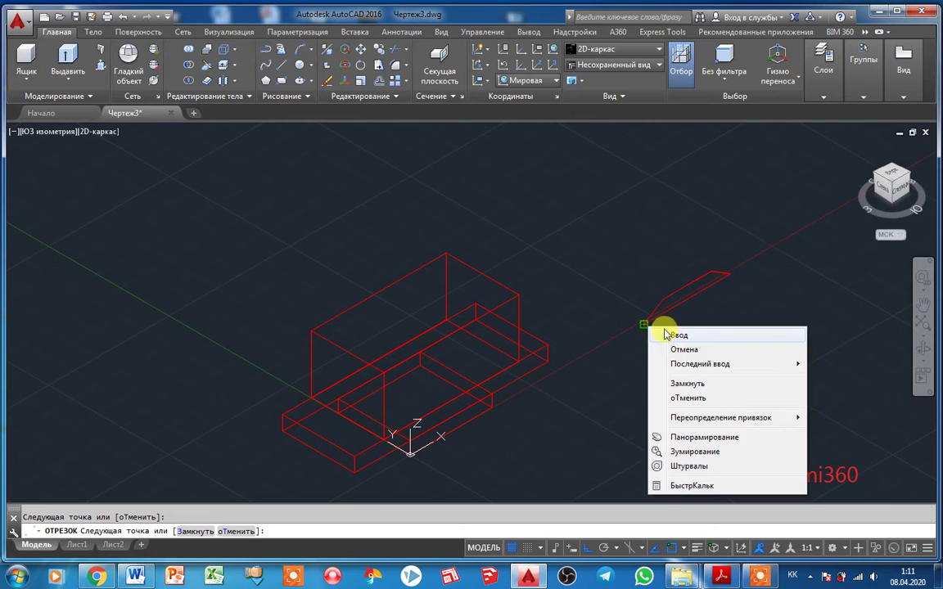
key("Return")
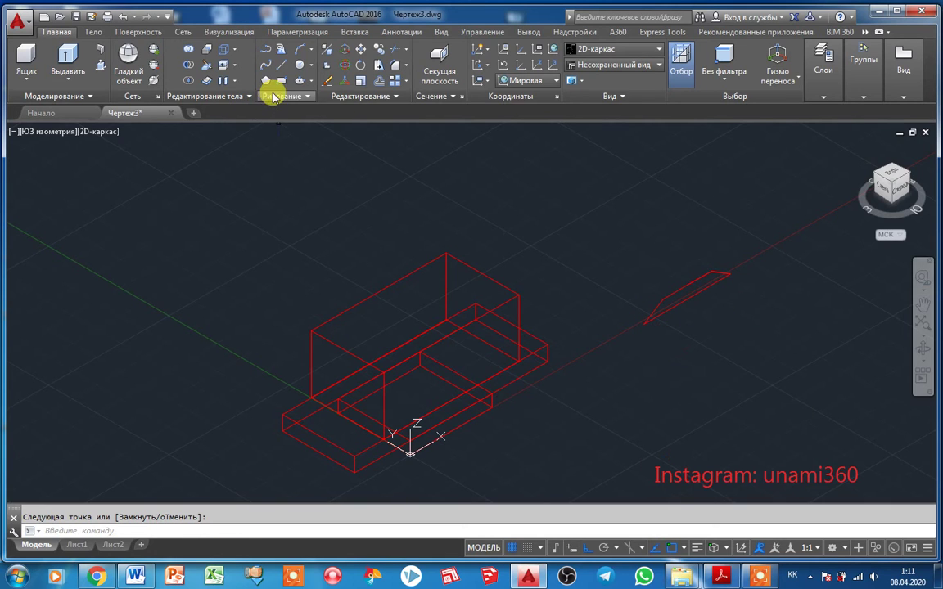
Step: Convert the window-selected profile lines into a region
left_click(282, 95)
left_click(311, 129)
left_click(778, 239)
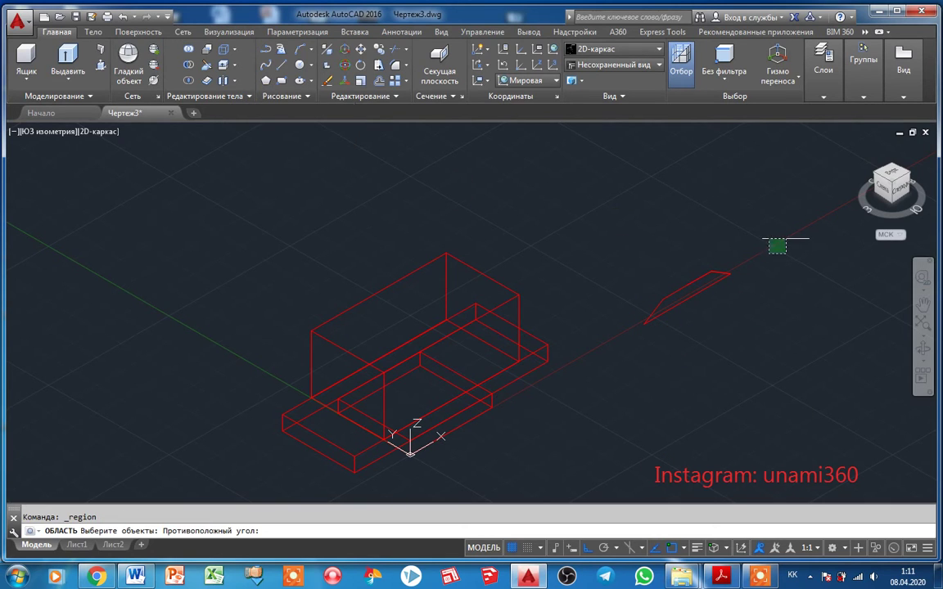
left_click(629, 336)
key("Return")
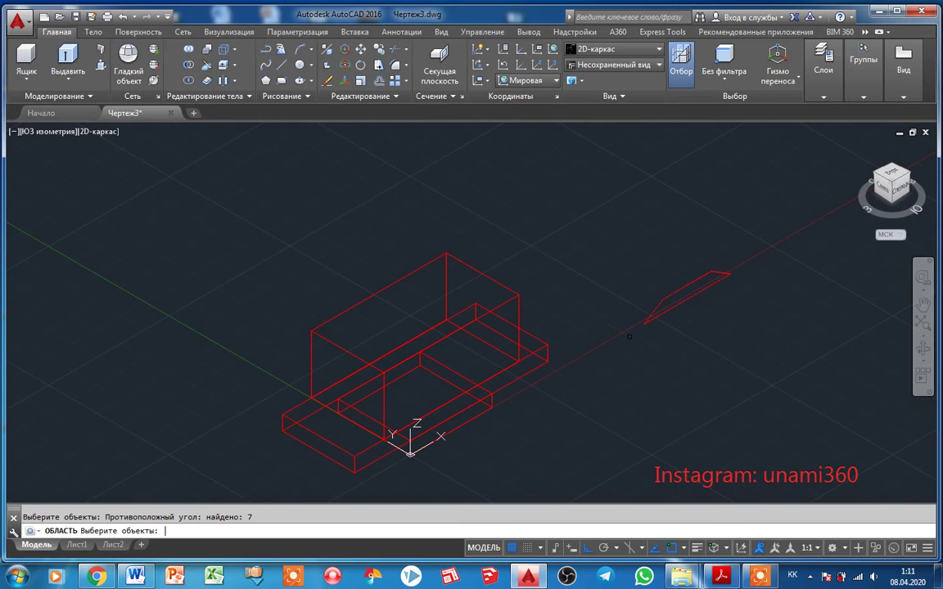
Step: Extrude the region 30 units high
left_click(714, 273)
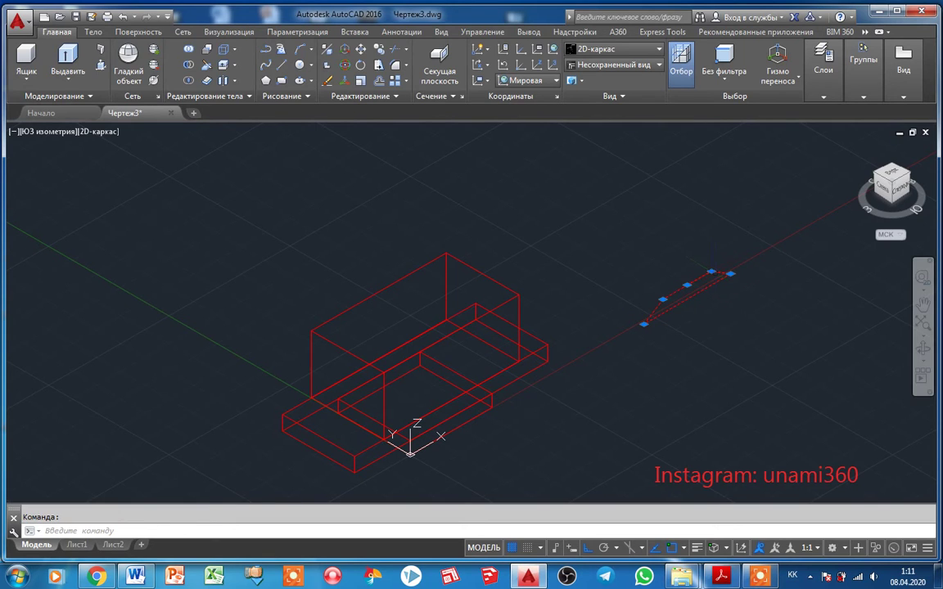
left_click(70, 59)
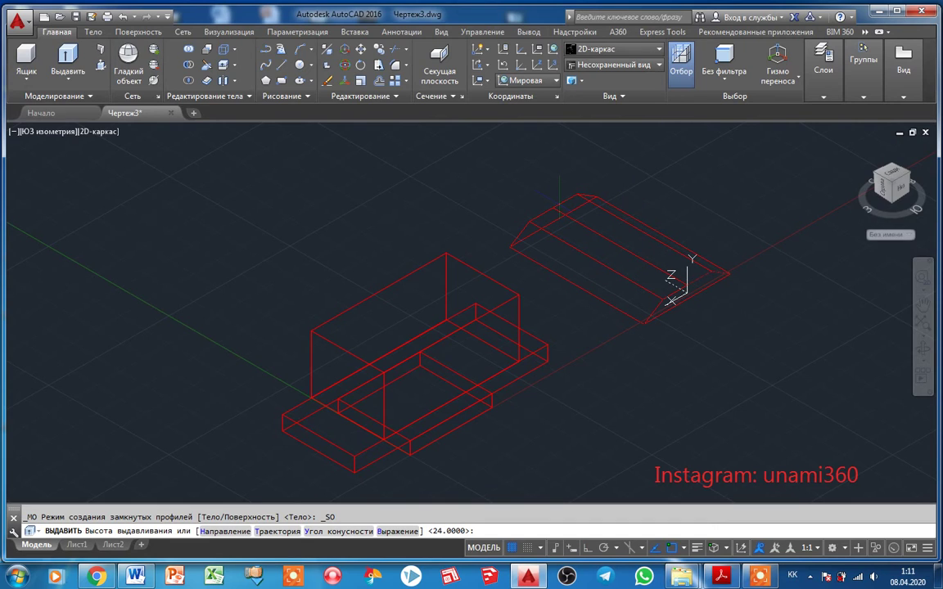
type("30")
key("Return")
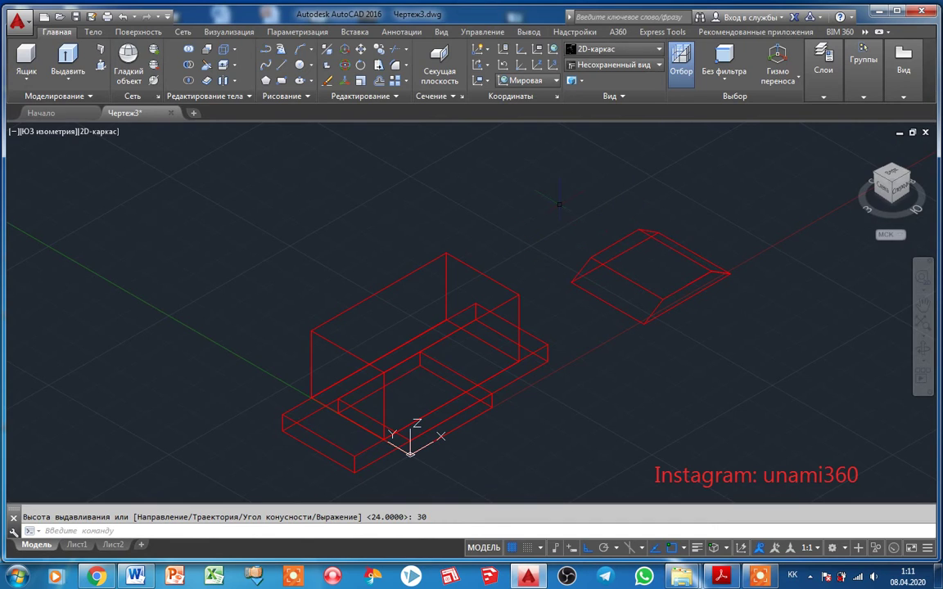
Step: Move the extruded wedge solid onto the top of the tall block
left_click(646, 278)
right_click(681, 303)
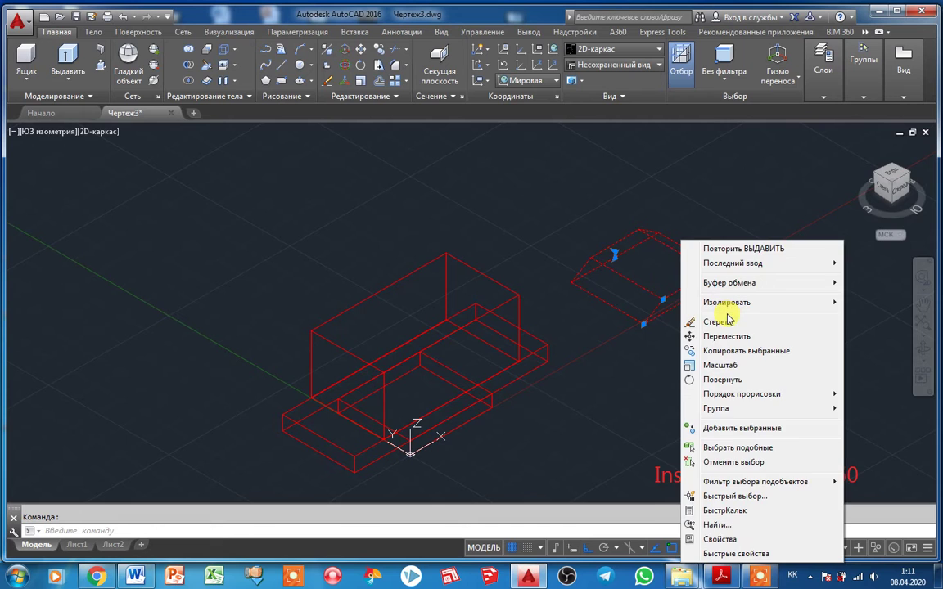
left_click(725, 336)
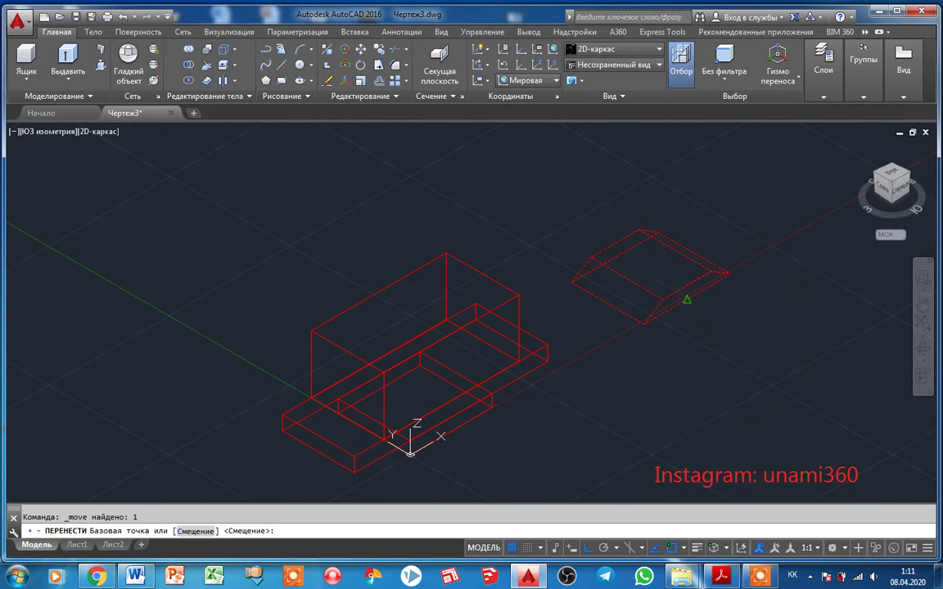
left_click(696, 287)
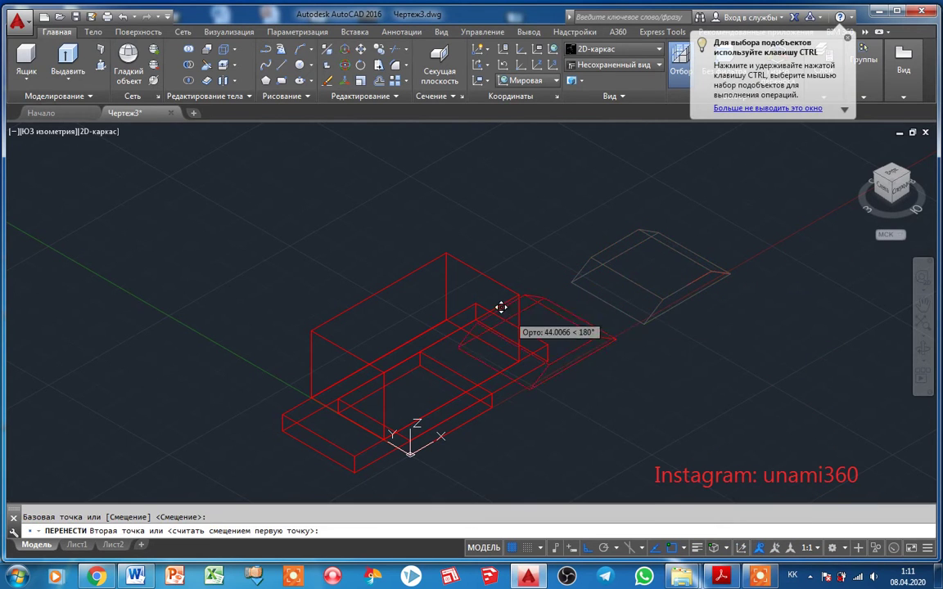
left_click(450, 328)
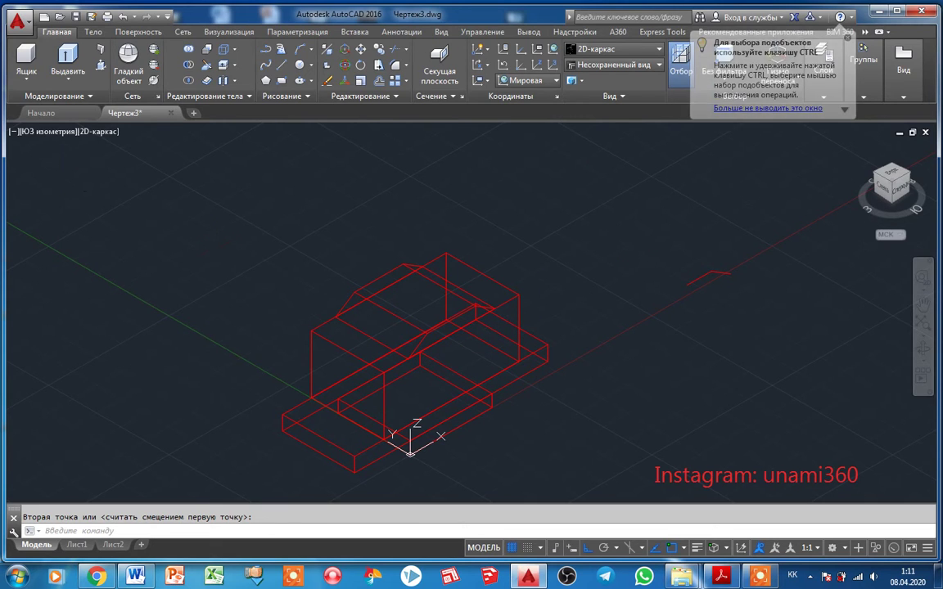
Step: Draw a box from a picked corner, 4 long, 14 wide and 6 high
left_click(26, 59)
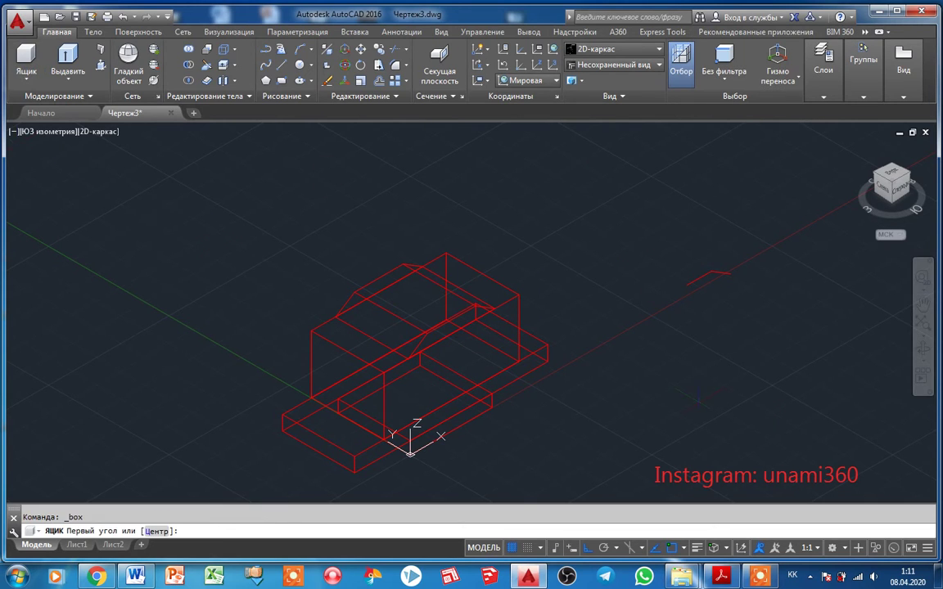
left_click(692, 397)
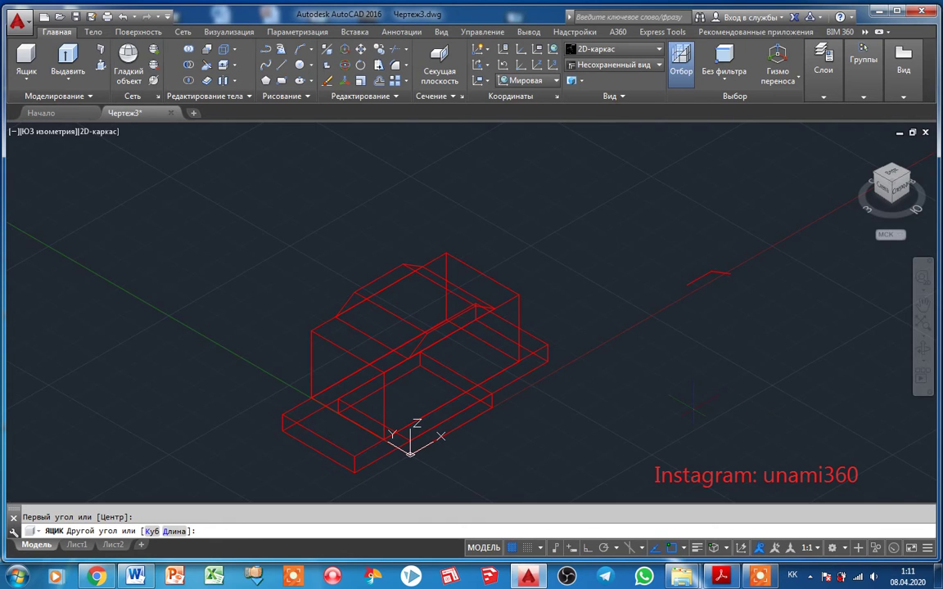
right_click(694, 400)
left_click(716, 305)
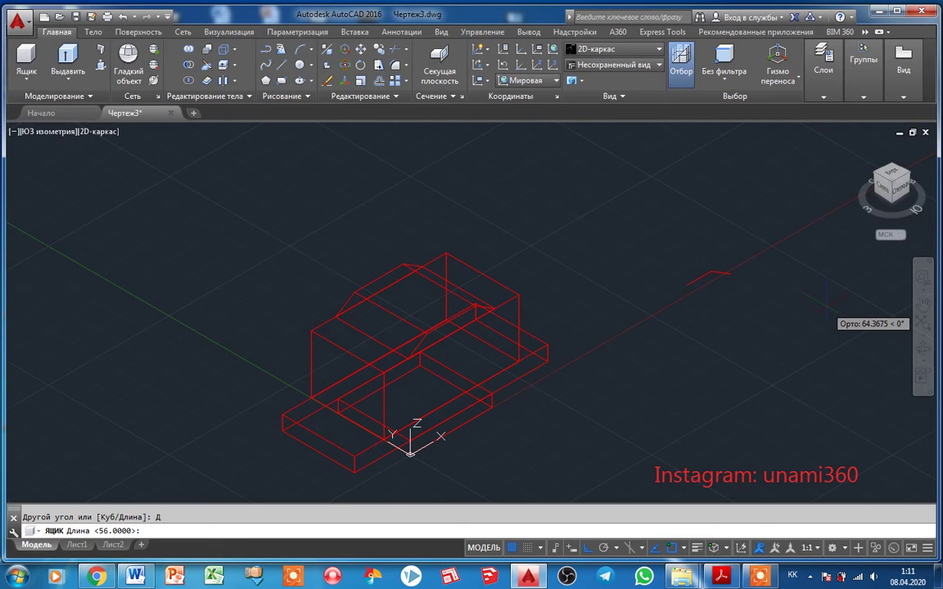
type("4")
key("Return")
type("14")
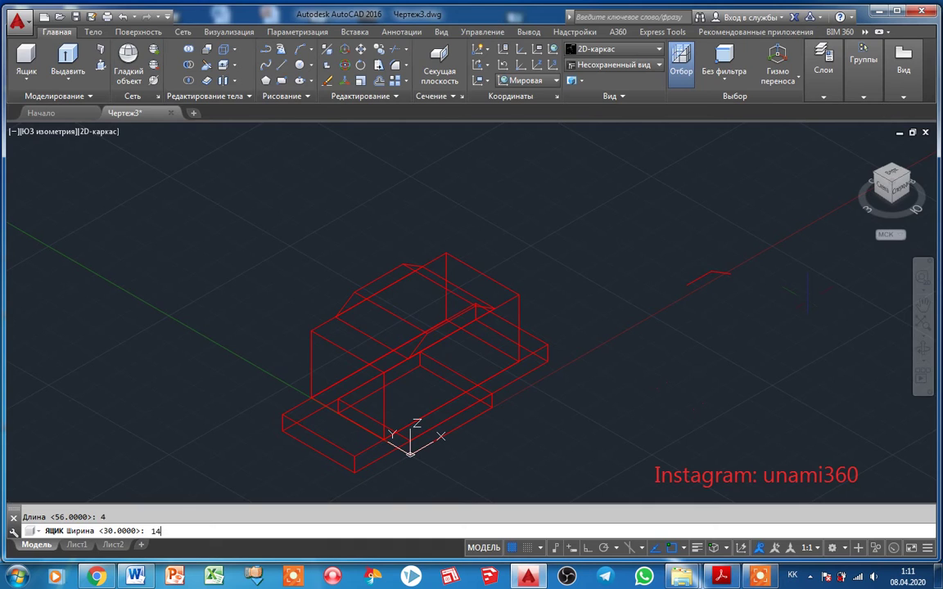
key("Return")
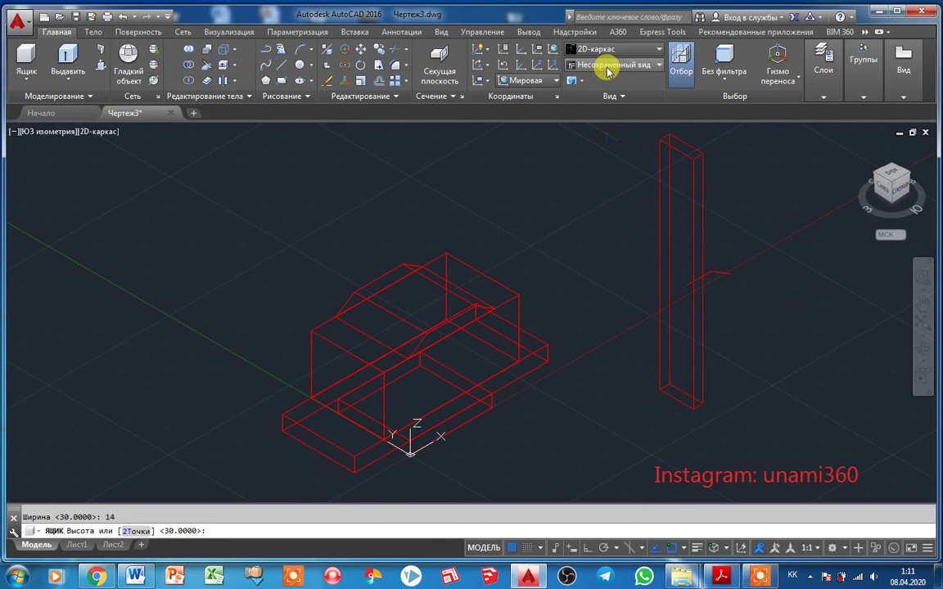
type("6")
key("Return")
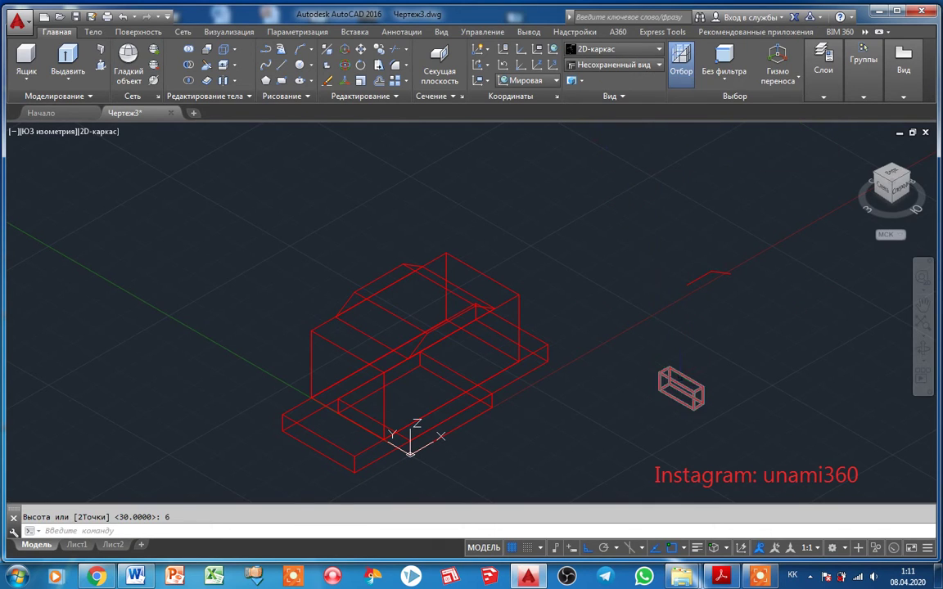
Step: Move the small box into the base slab's left end and reselect it
left_click(681, 388)
right_click(688, 389)
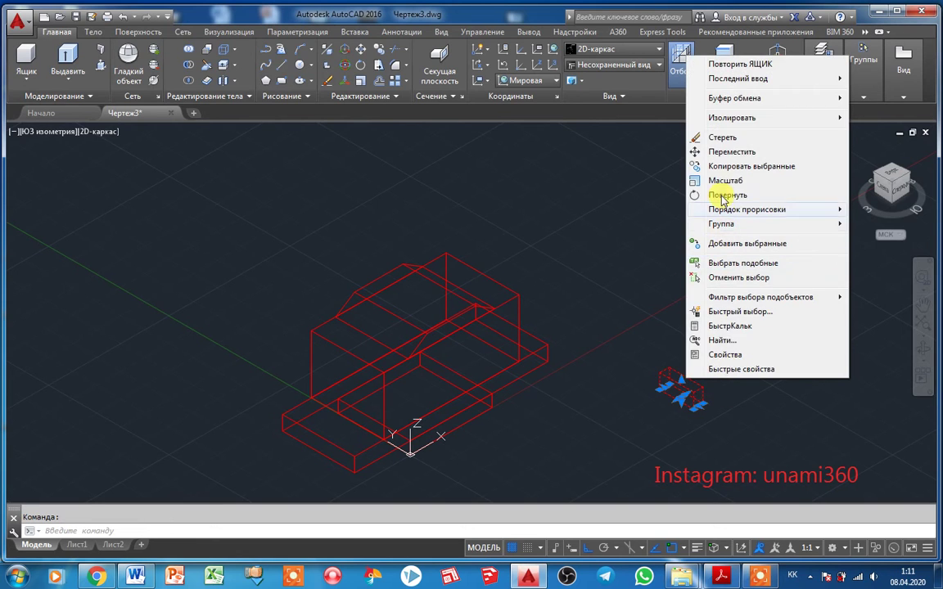
left_click(731, 151)
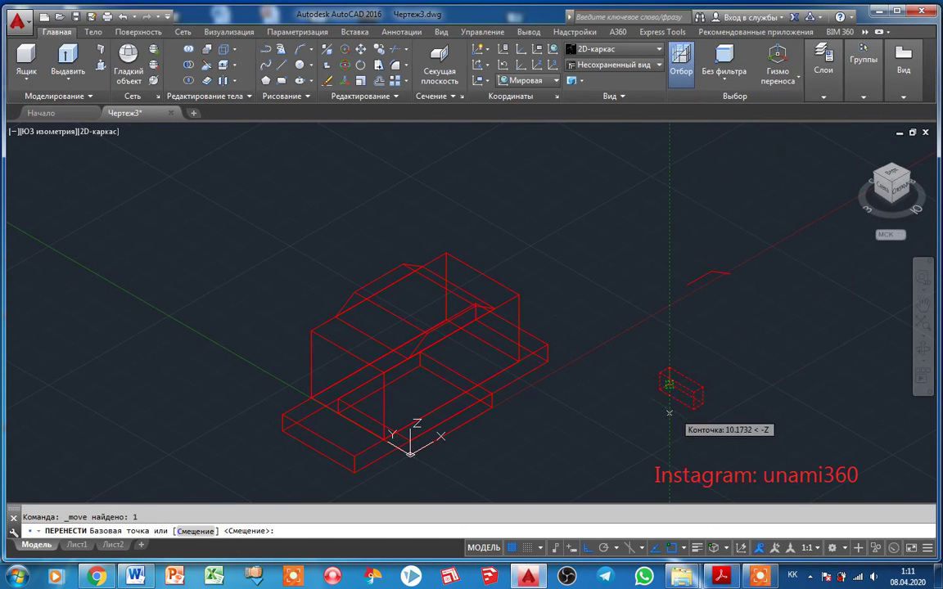
left_click(670, 412)
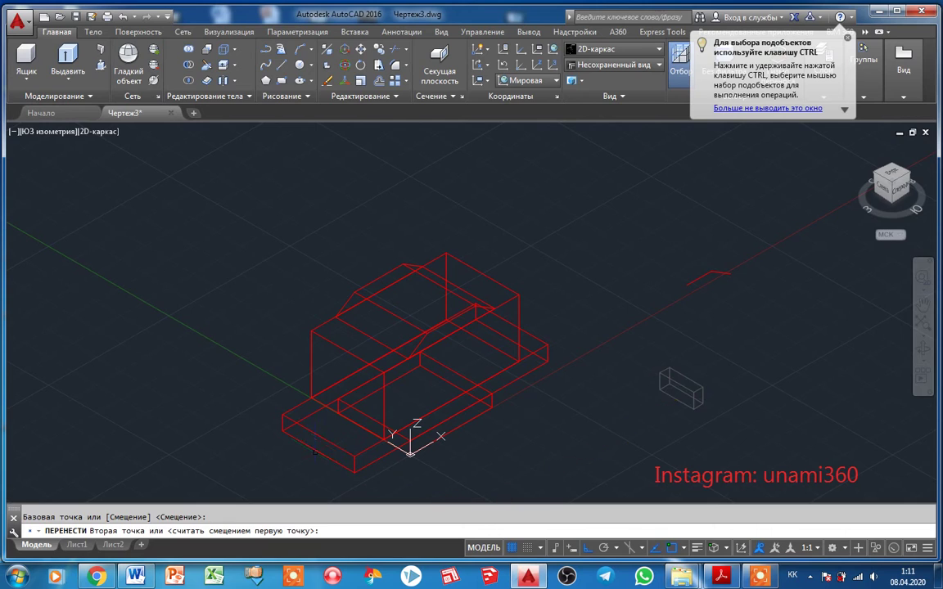
left_click(328, 437)
left_click(327, 437)
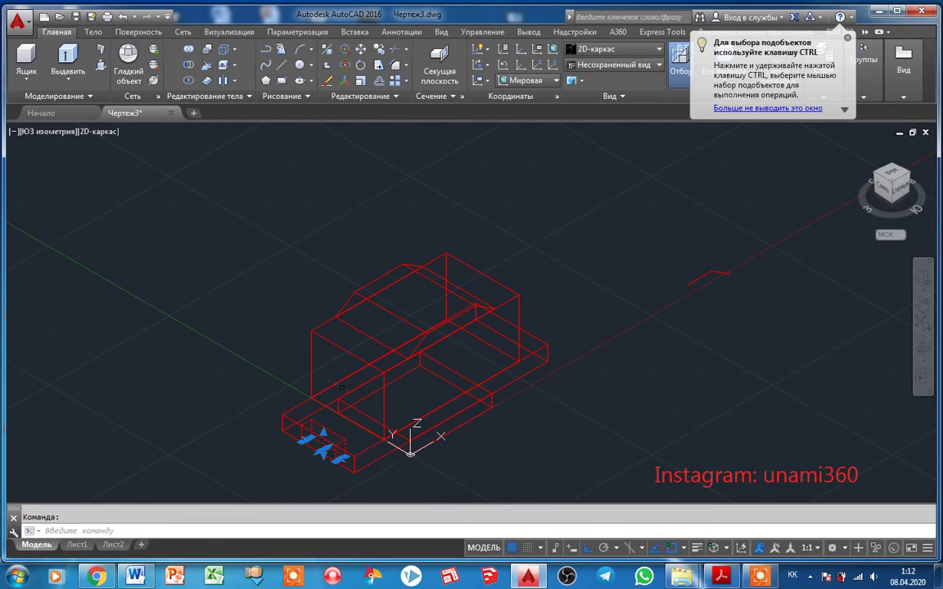
Step: Mirror the small box across the base to its opposite end, keeping the source
left_click(391, 96)
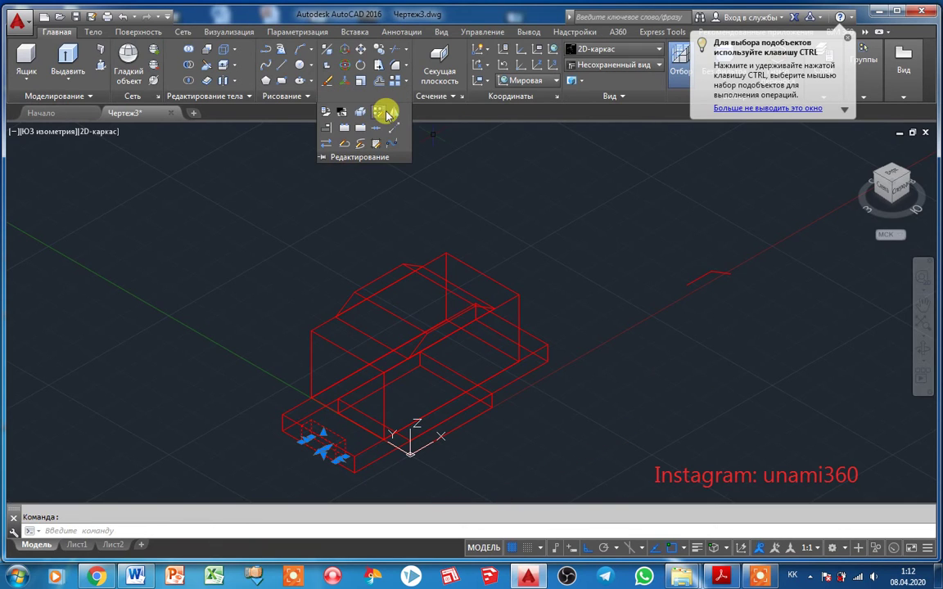
left_click(394, 112)
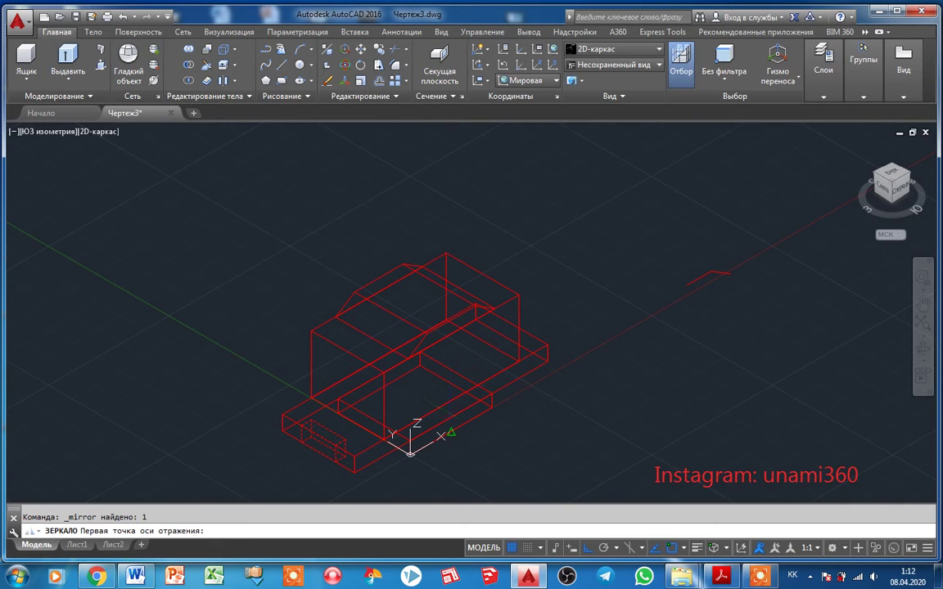
left_click(451, 431)
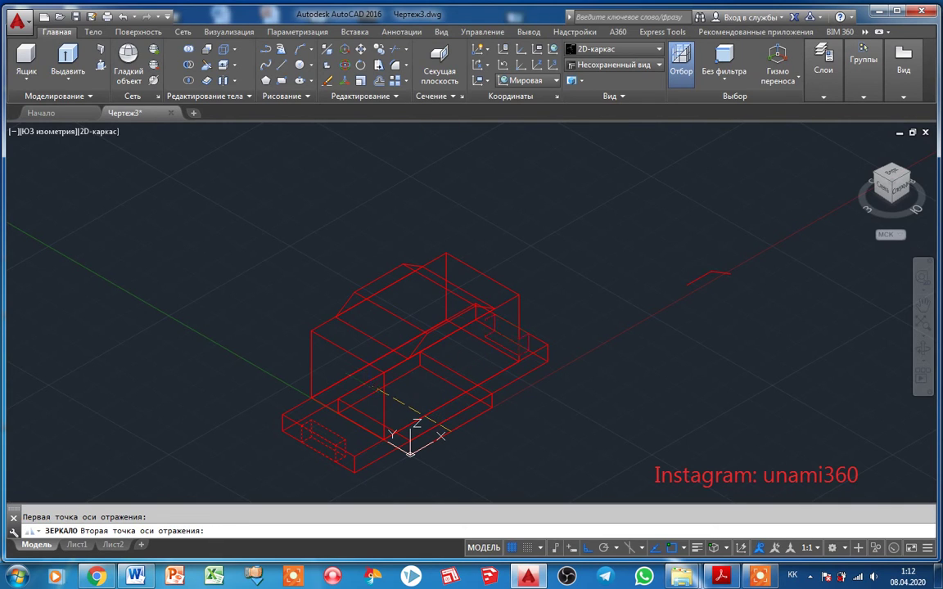
left_click(375, 385)
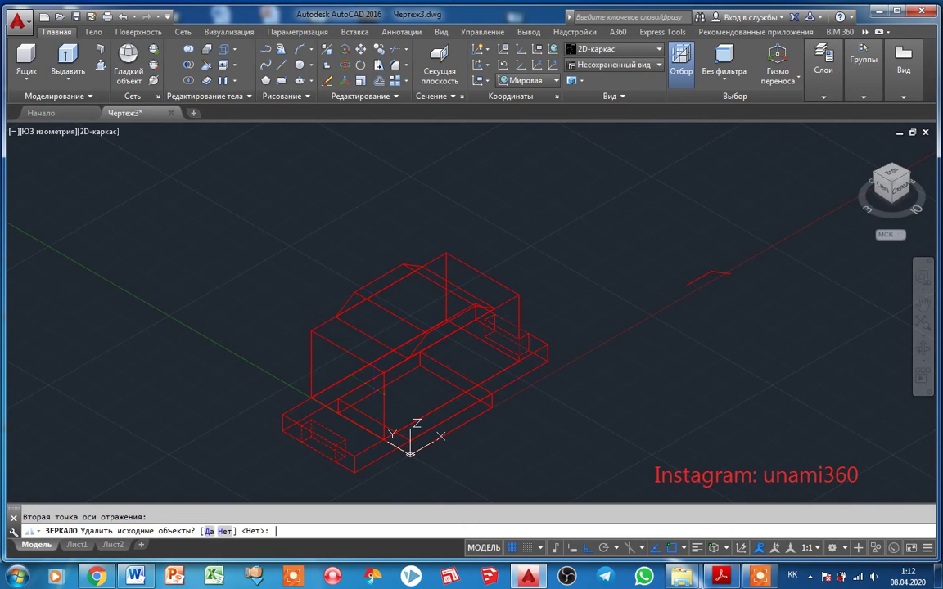
key("Return")
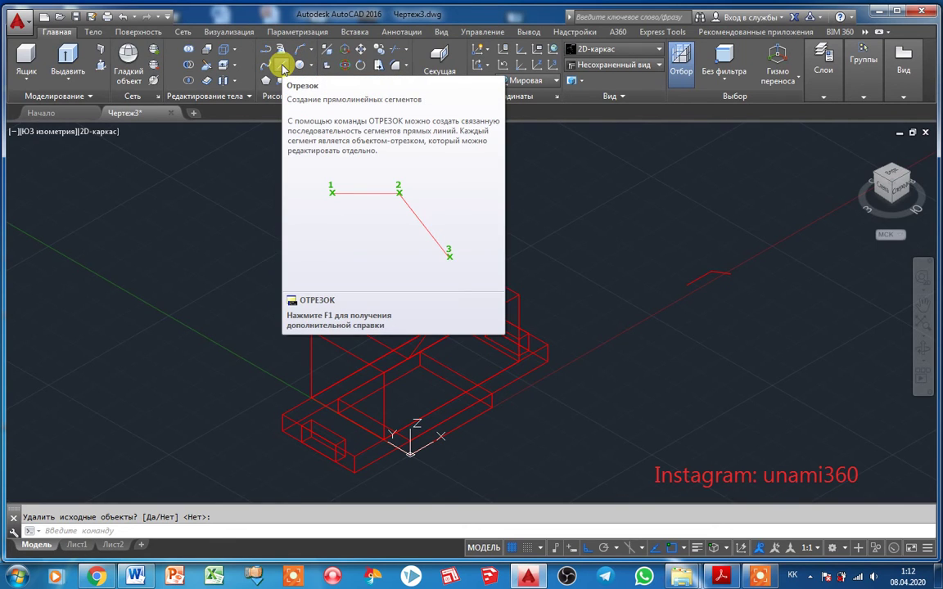
left_click(282, 67)
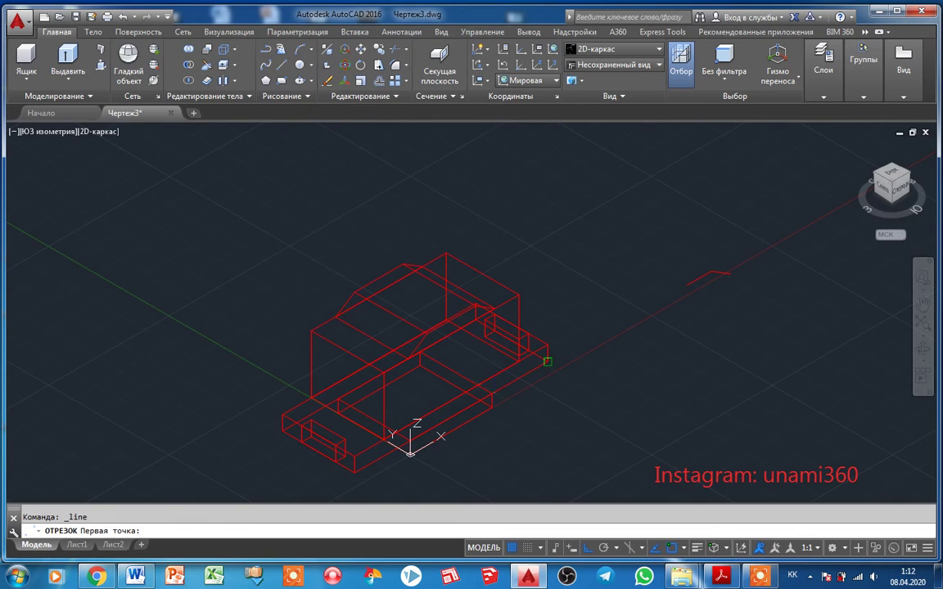
Step: Draw a 21-unit guide line from the upper block's edge, then add a second line
left_click(451, 432)
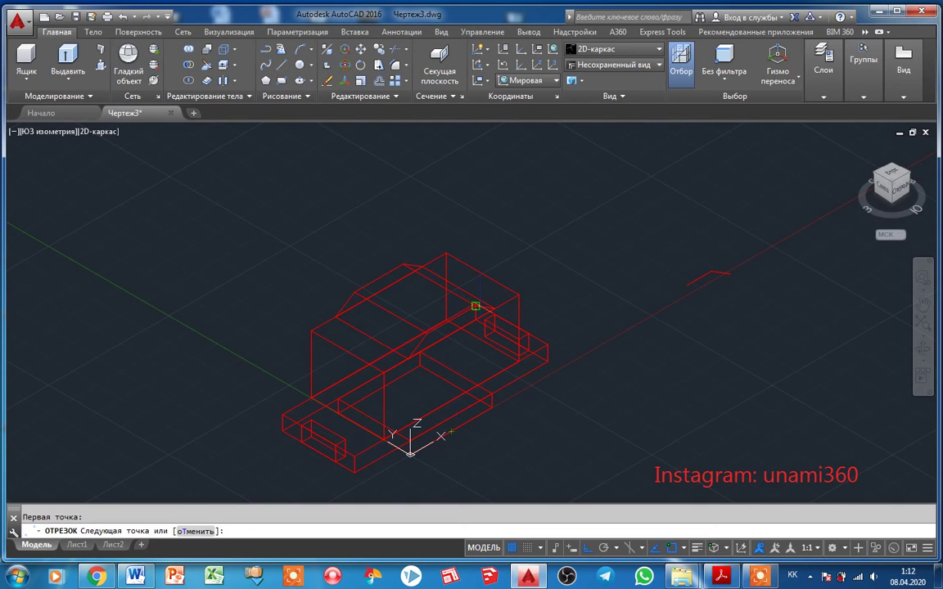
type("21")
key("Return")
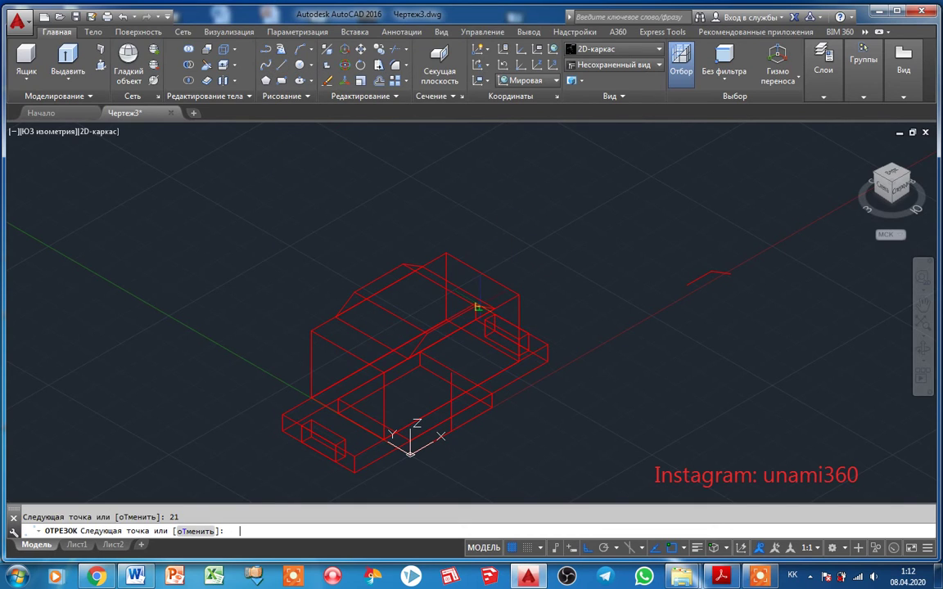
key("Return")
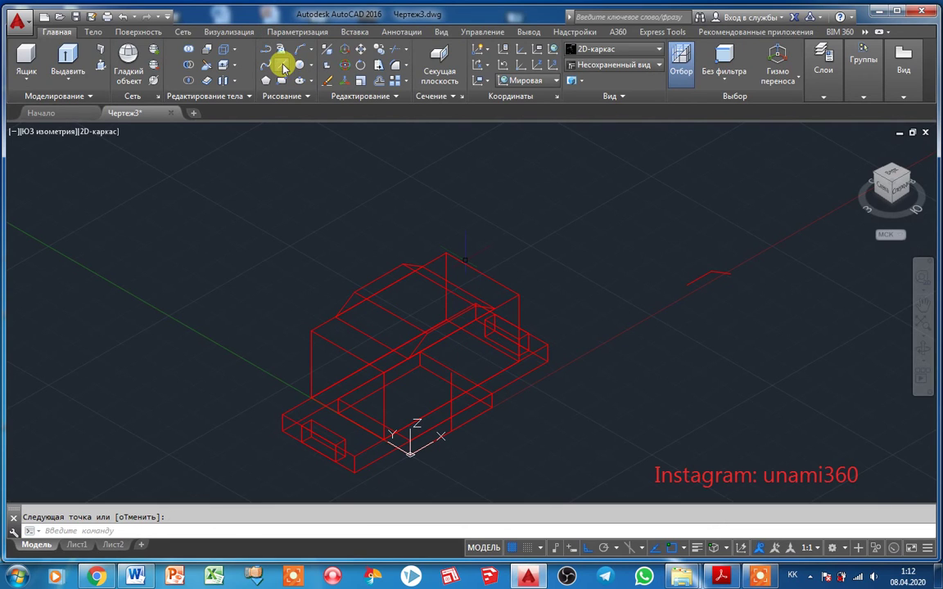
left_click(282, 66)
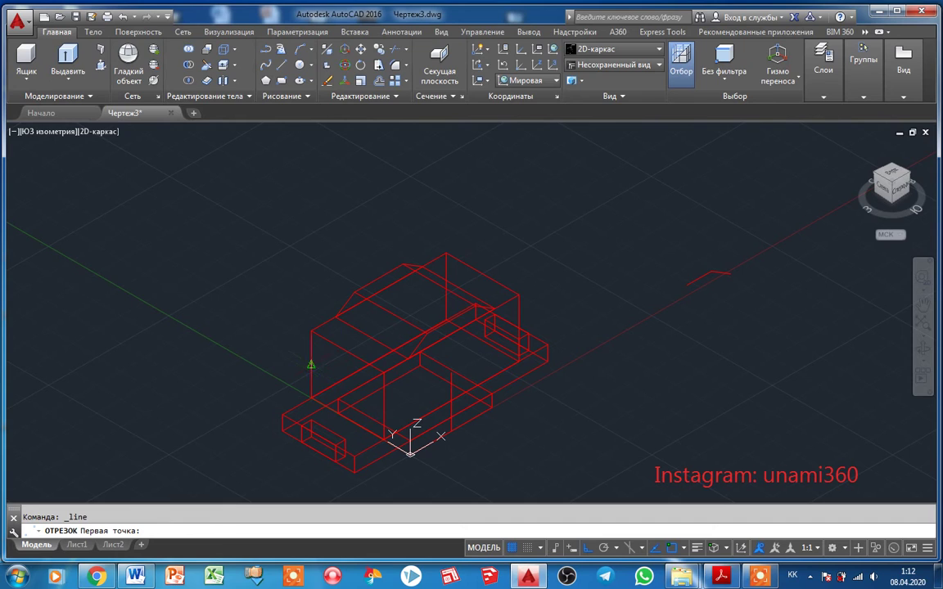
left_click(311, 365)
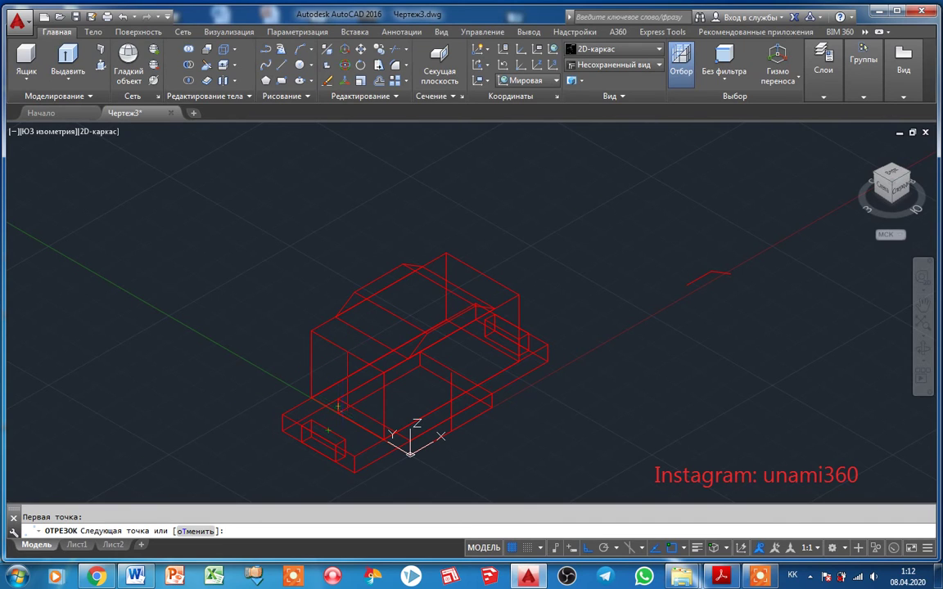
right_click(346, 418)
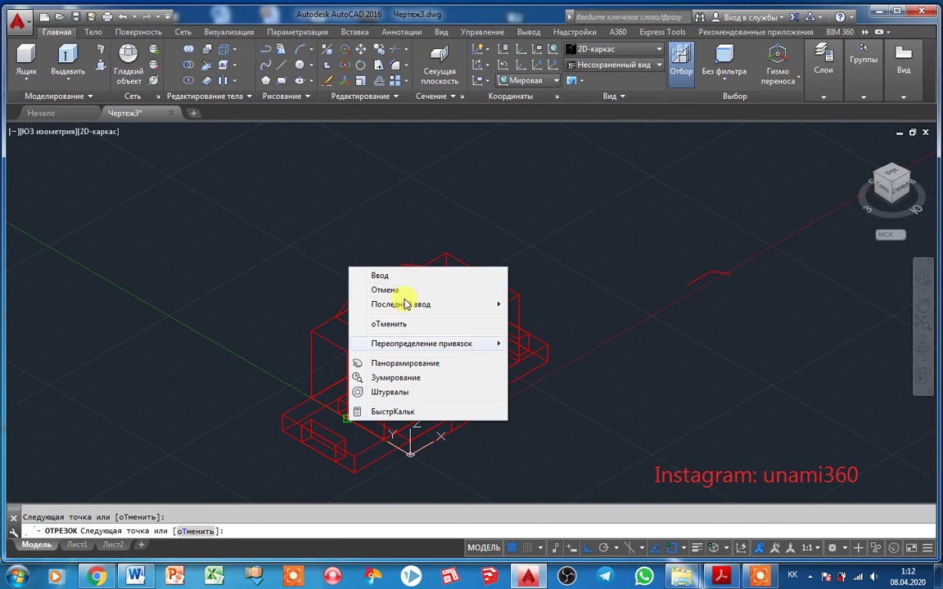
left_click(381, 275)
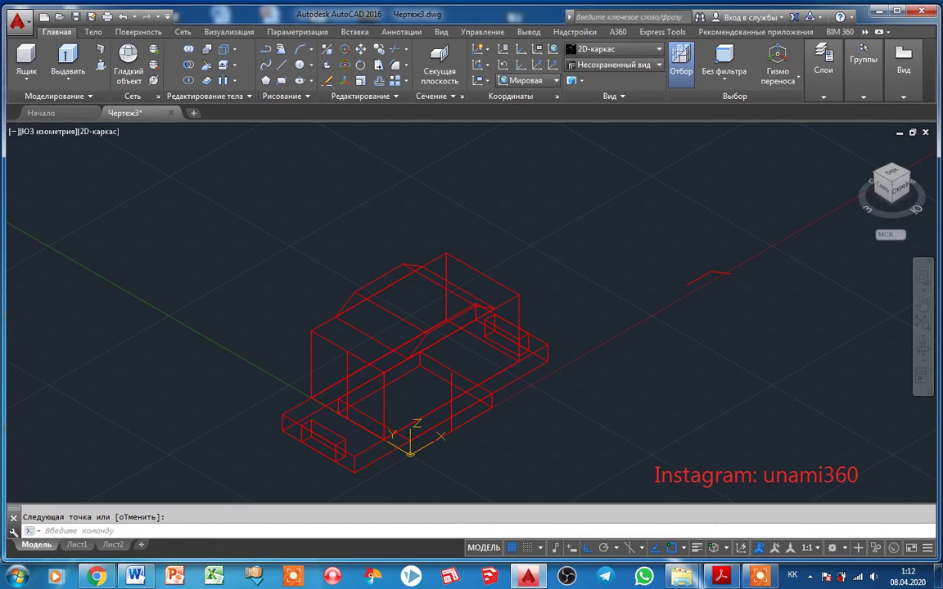
left_click(401, 434)
Step: Reorient the UCS Z axis using the coordinate system icon's grips
left_click(401, 434)
left_click(410, 446)
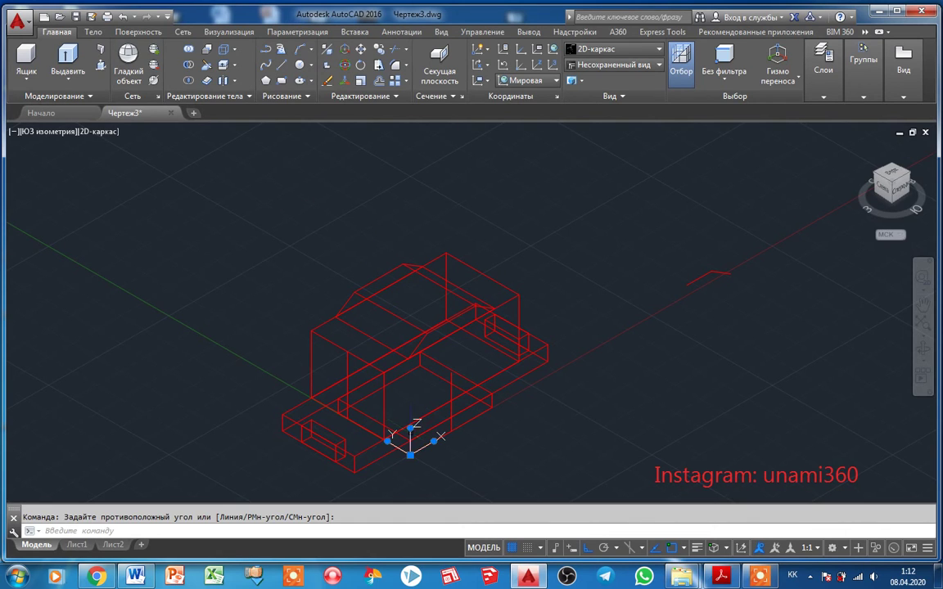
left_click(410, 428)
left_click(442, 466)
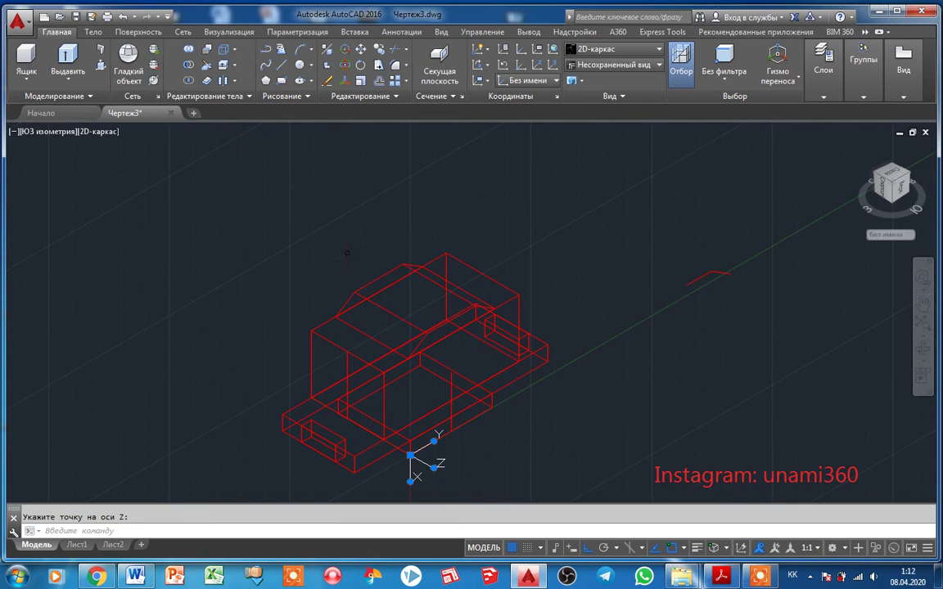
Step: Create a radius-13, height -30 cylinder at the front, then redefine the UCS Z direction
left_click(26, 77)
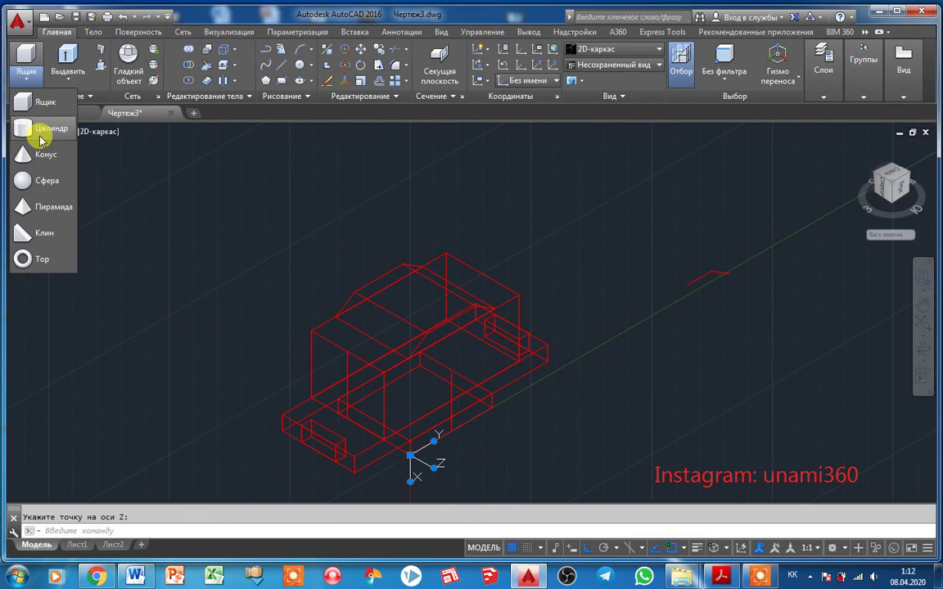
left_click(42, 128)
left_click(450, 374)
type("1")
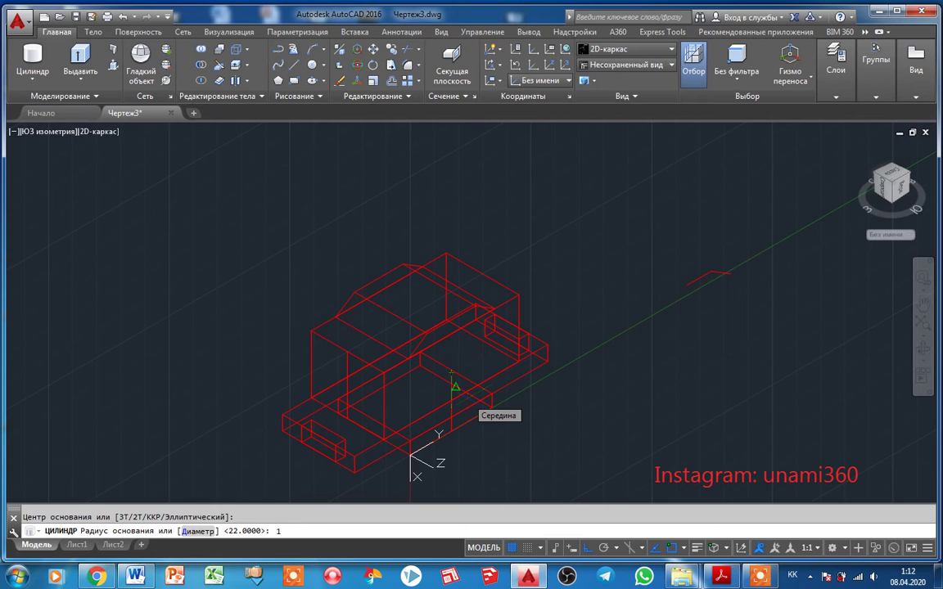
type("3")
key("Return")
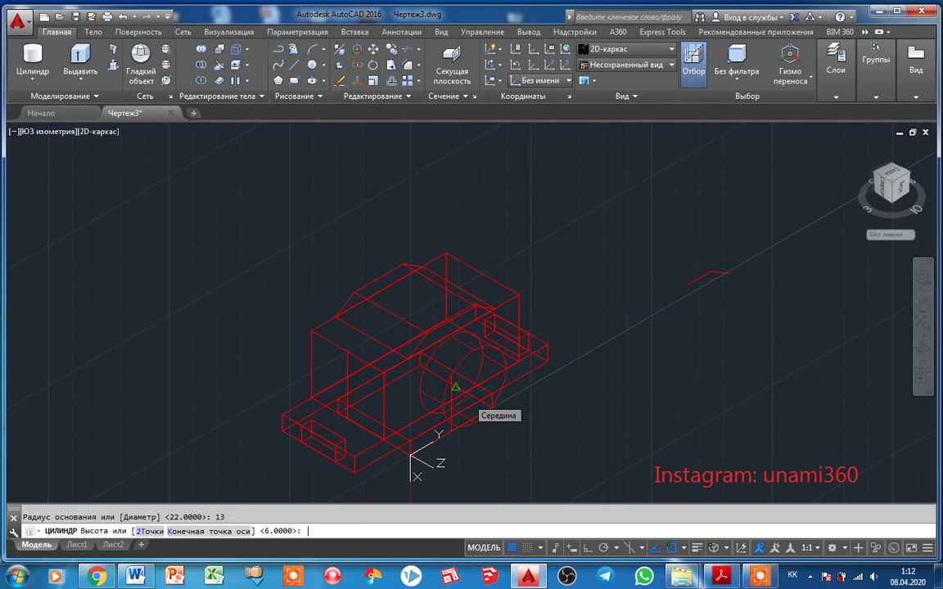
type("0")
key("Return")
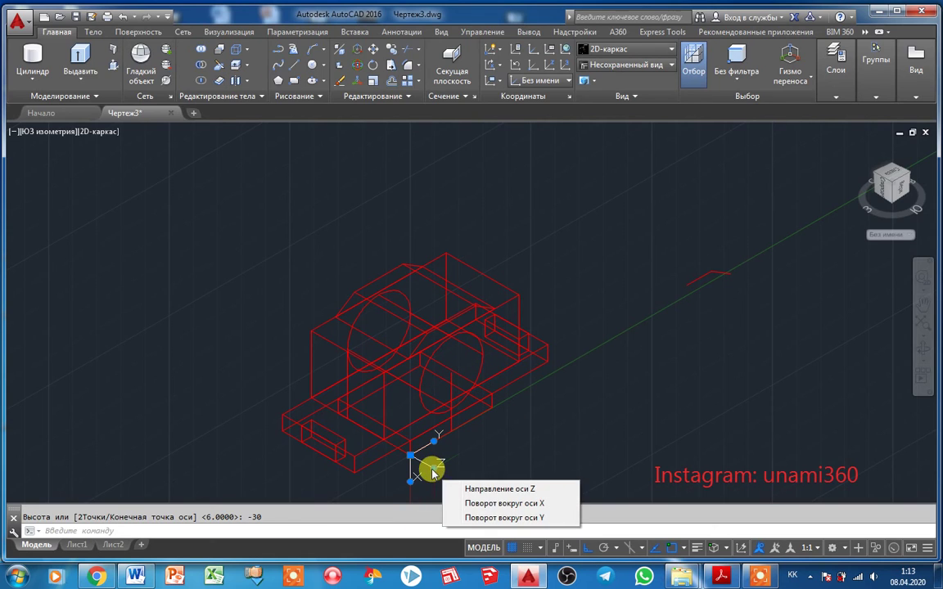
left_click(479, 490)
left_click(321, 438)
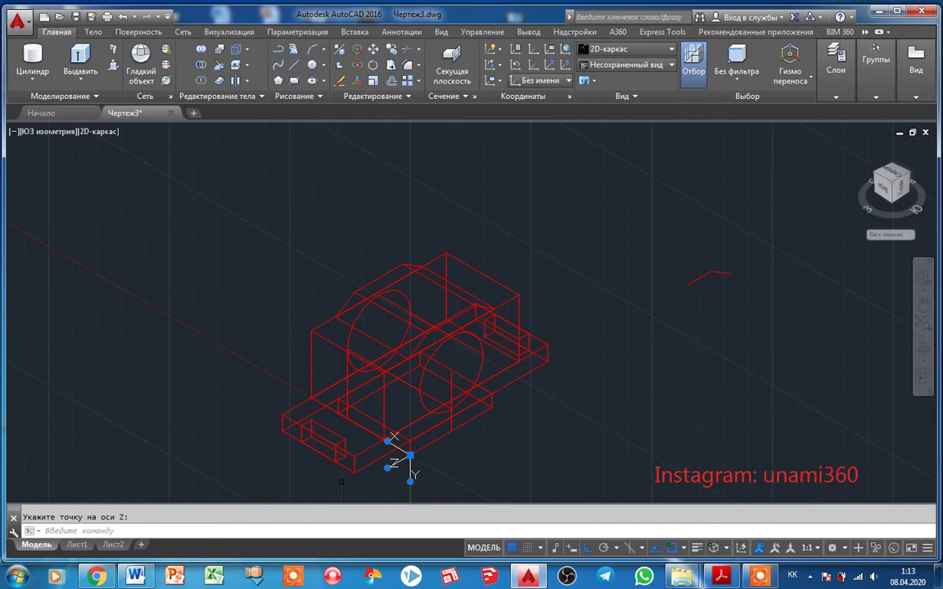
Step: Add a radius-7, height -56 cylinder centred on the side edge's midpoint
left_click(41, 61)
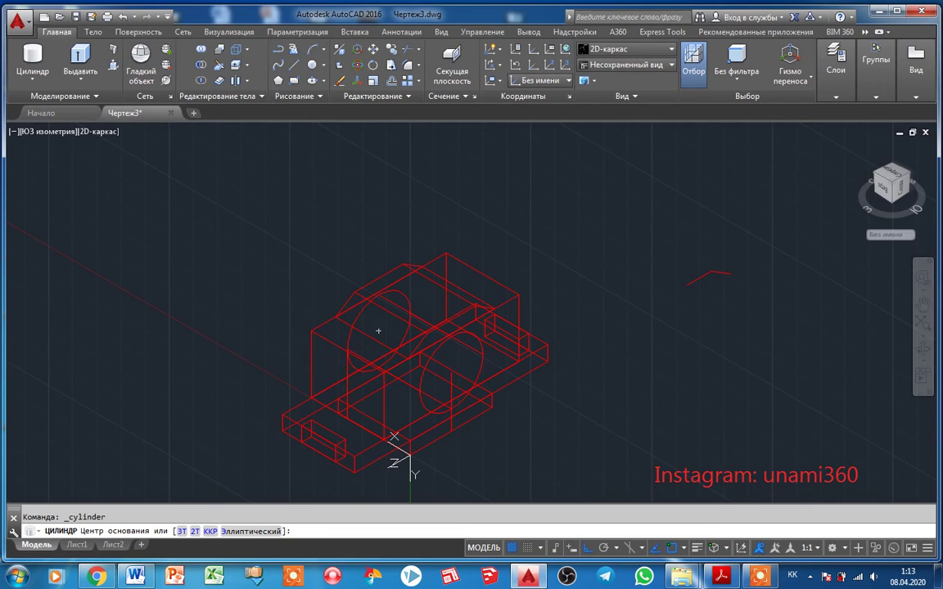
left_click(347, 385)
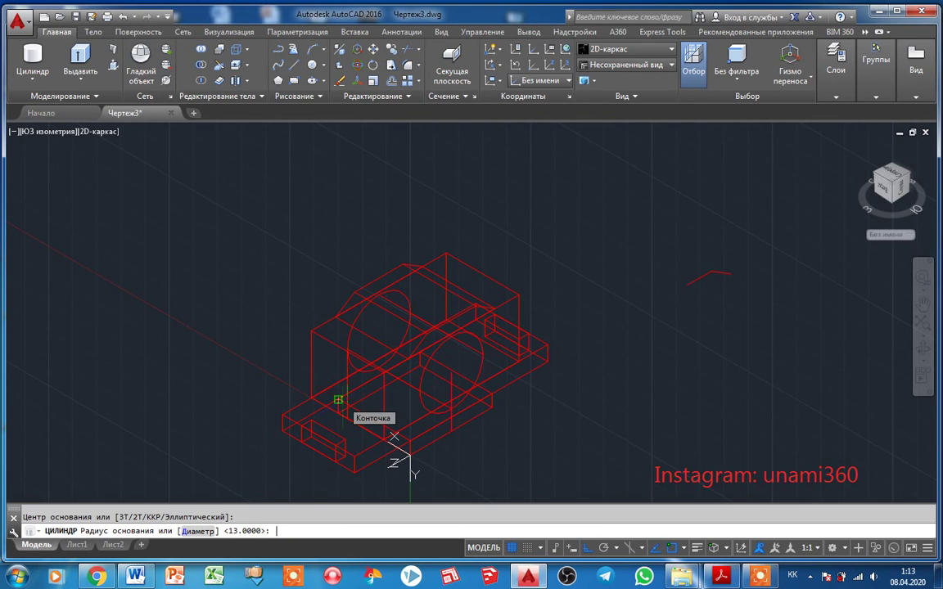
type("7")
key("Return")
type("-")
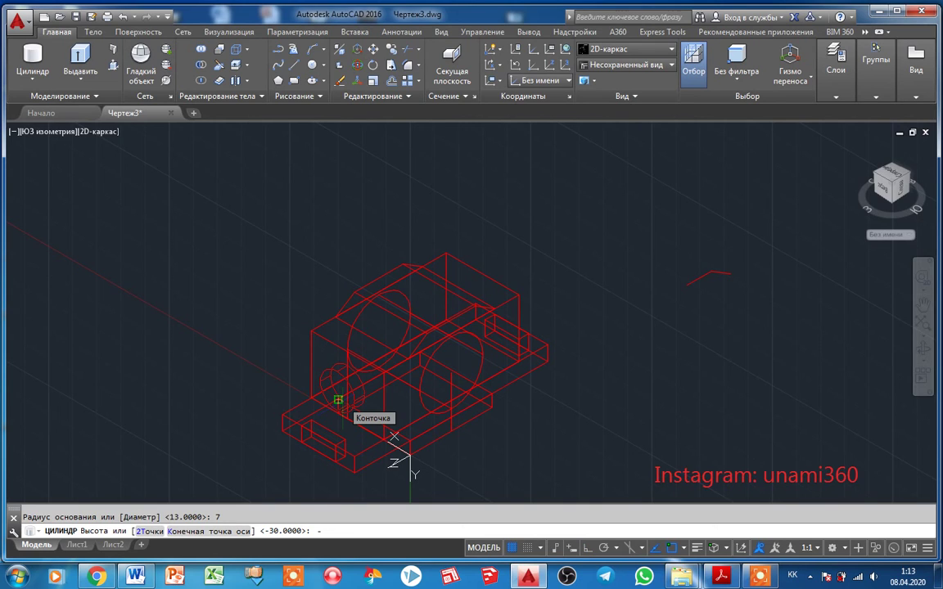
type("56")
key("Return")
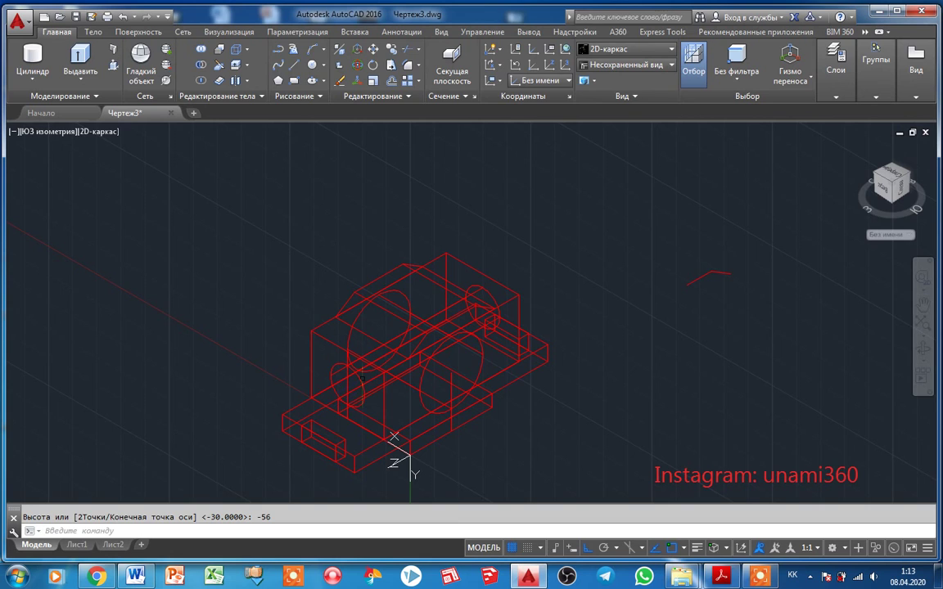
Step: Restore the World UCS, erase the stray zigzag lines, and switch to Conceptual shading
left_click(509, 51)
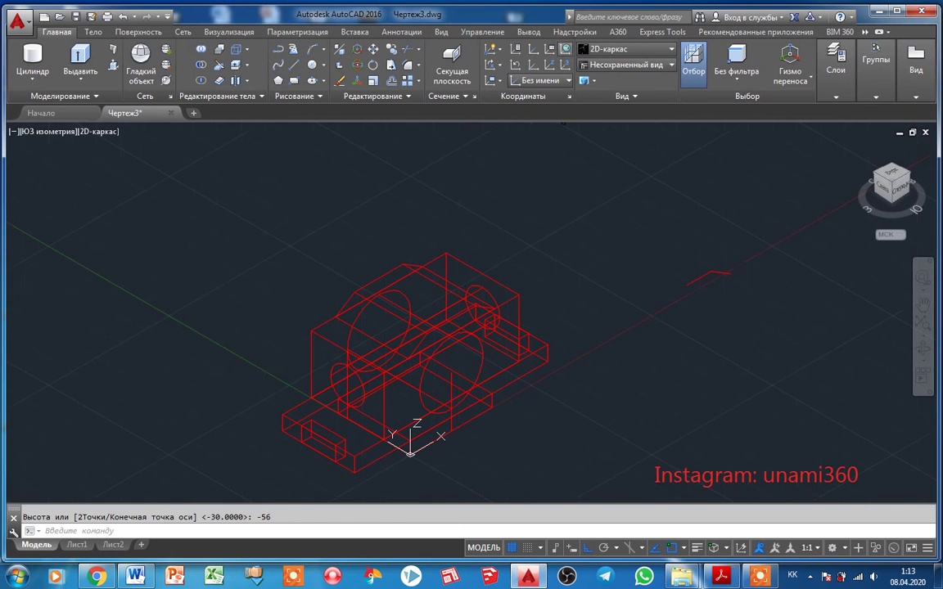
left_click_drag(765, 390, 657, 230)
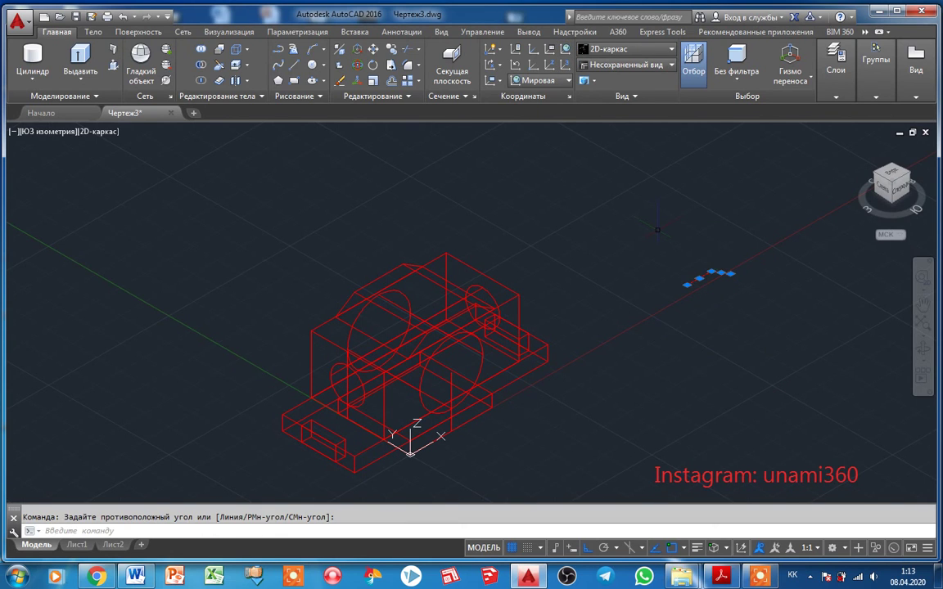
key("Delete")
scroll(246, 424, "up", 2)
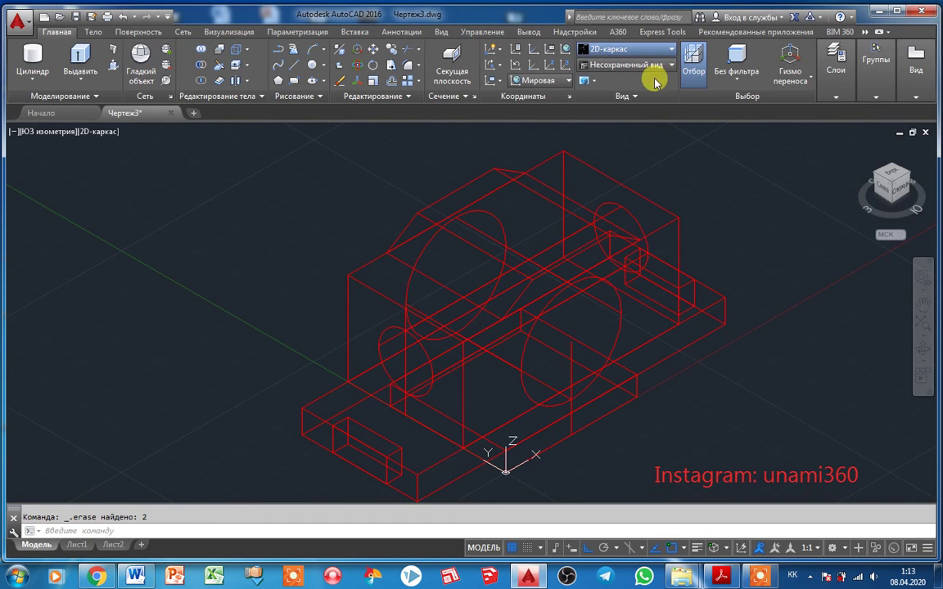
left_click(609, 49)
left_click(652, 79)
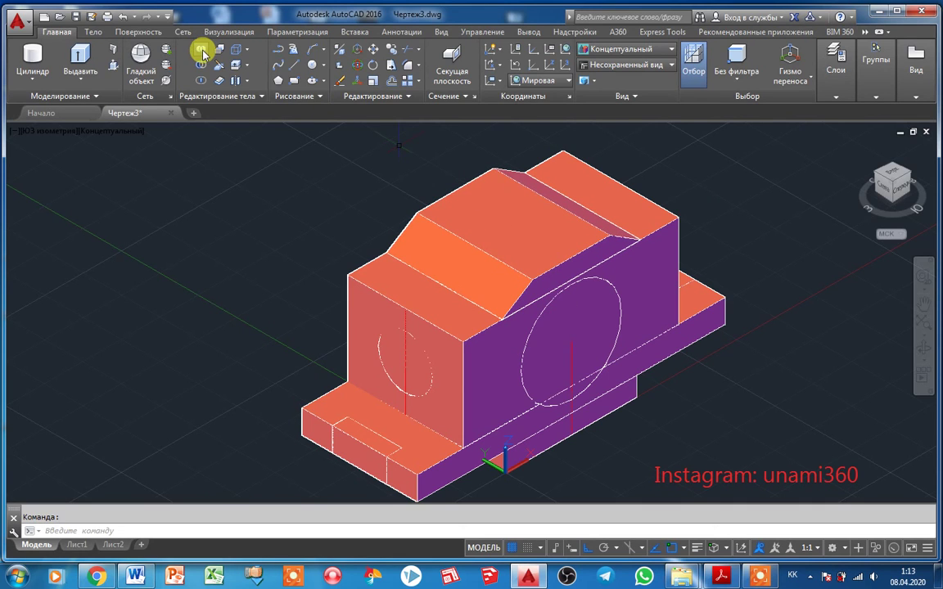
Step: Union the four housing solids, including the base plate, into one body with UNI
type("uni")
key("Return")
left_click(537, 182)
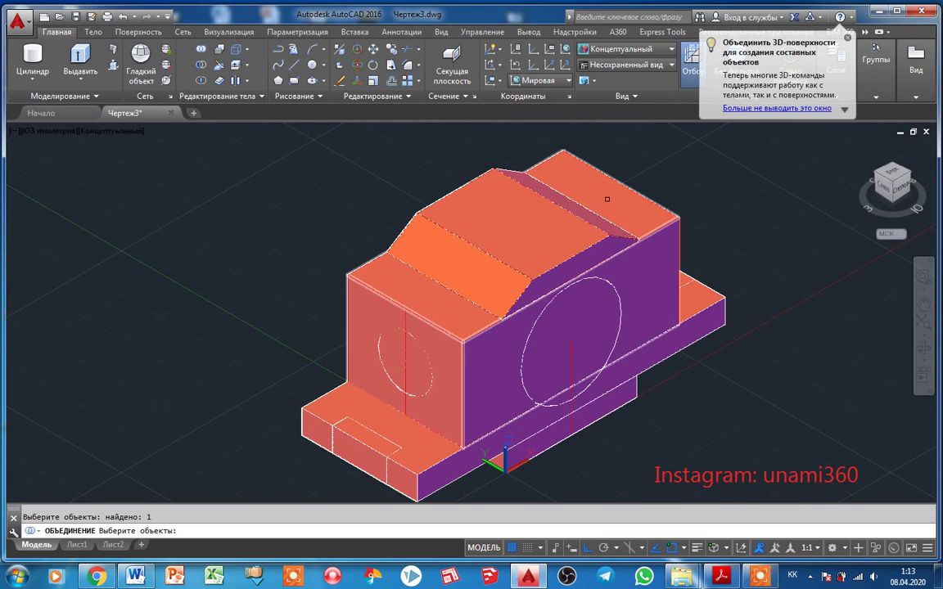
left_click(608, 197)
left_click(705, 330)
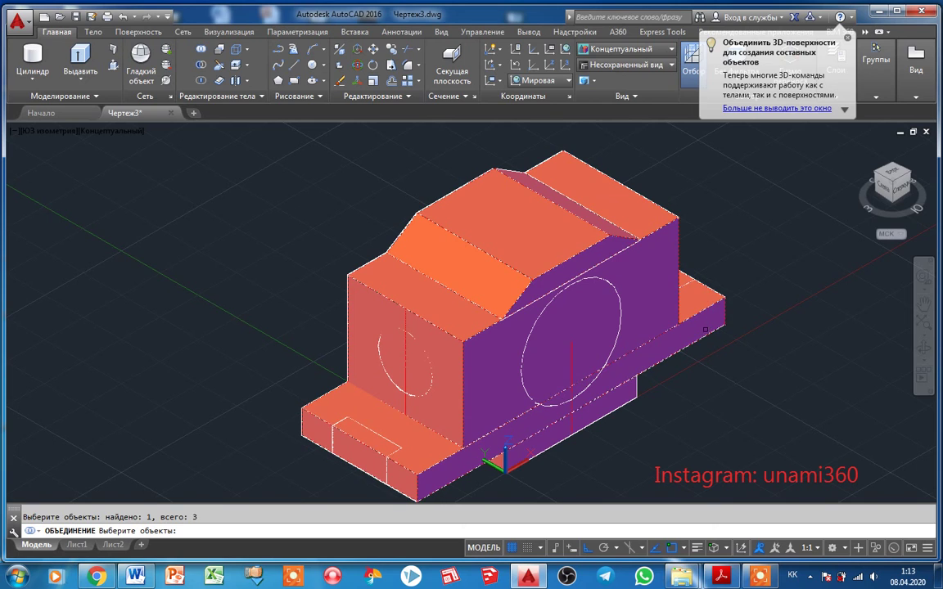
left_click(625, 398)
key("Return")
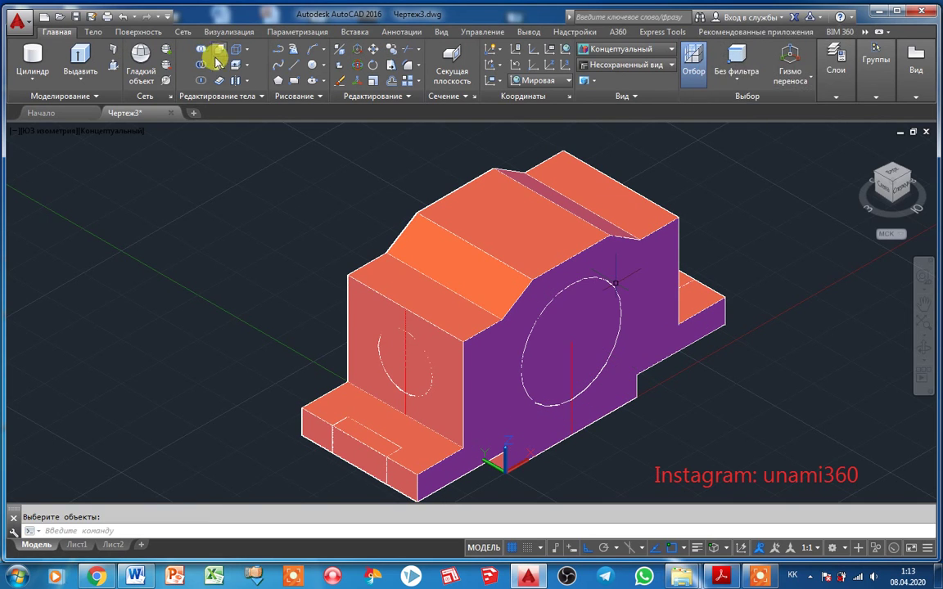
Step: Subtract both cylinders and the two slot boxes from the housing
left_click(202, 69)
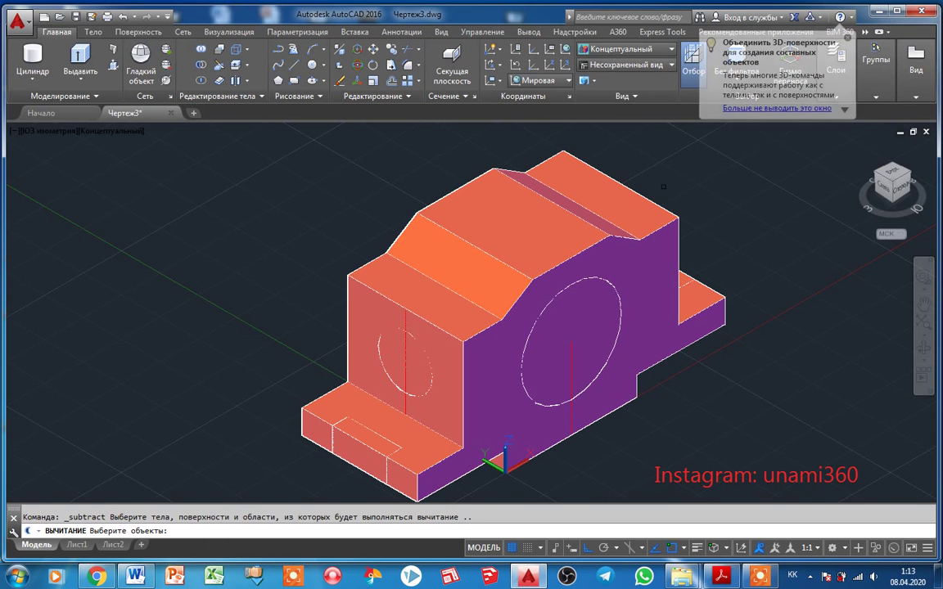
left_click(644, 215)
key("Return")
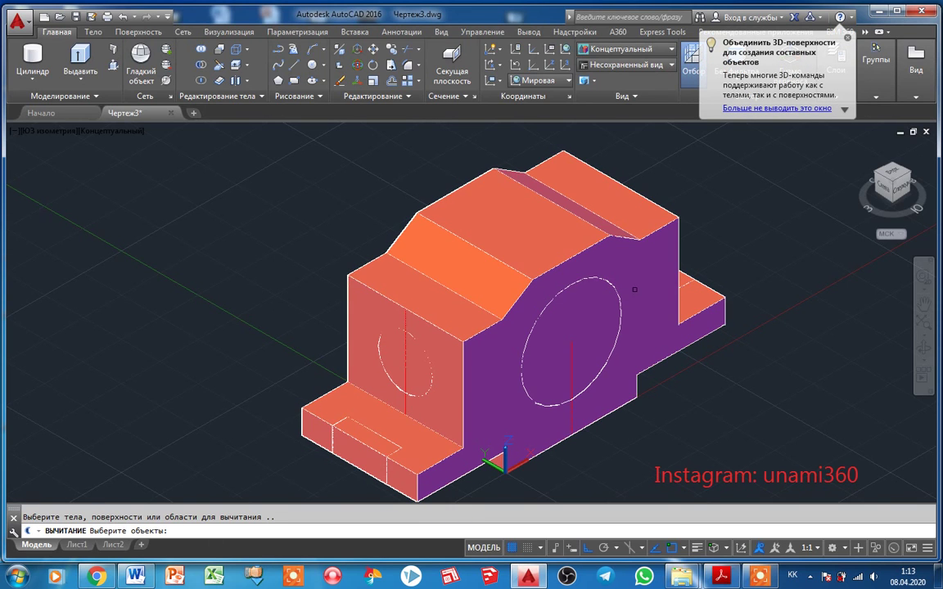
left_click(614, 316)
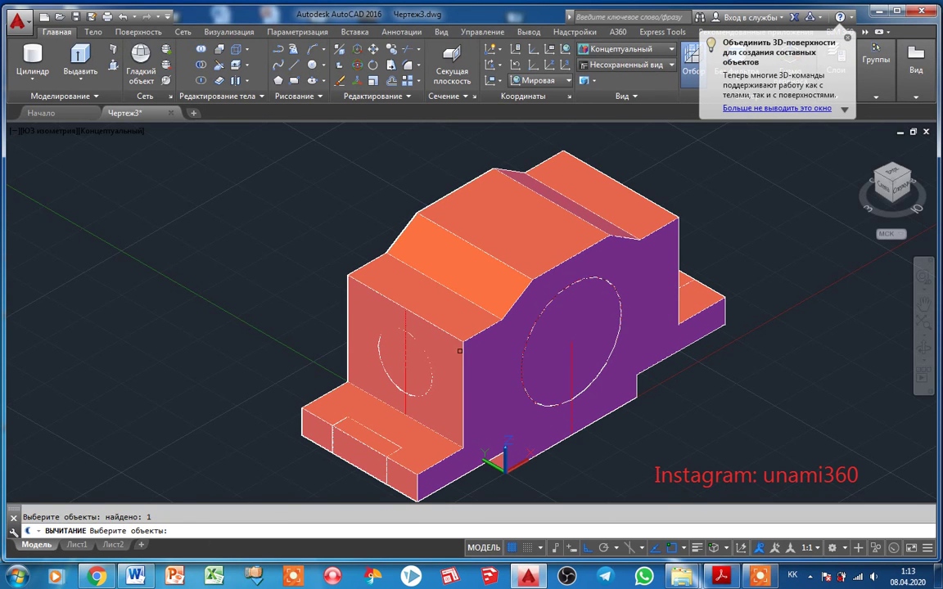
left_click(393, 361)
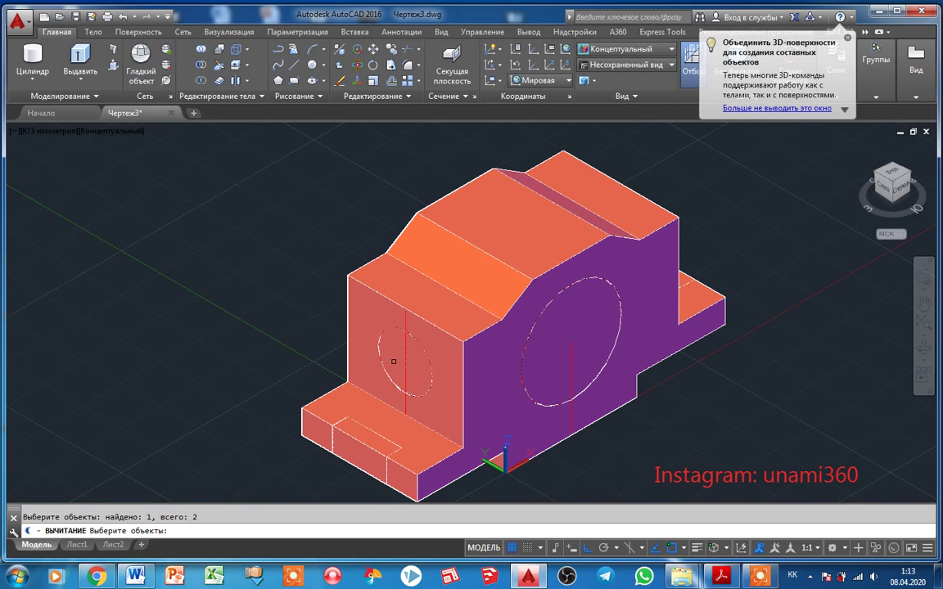
left_click(359, 441)
left_click(689, 279)
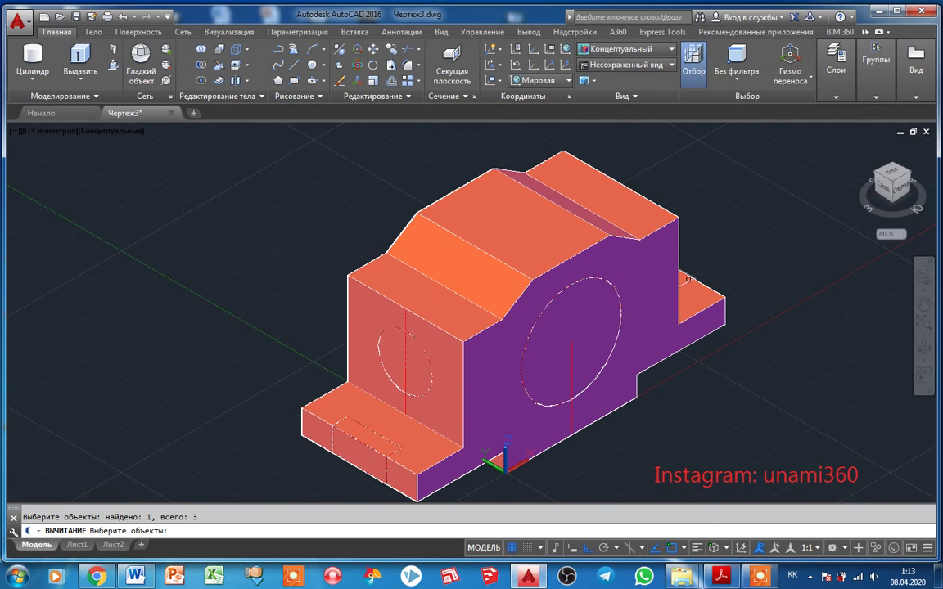
key("Return")
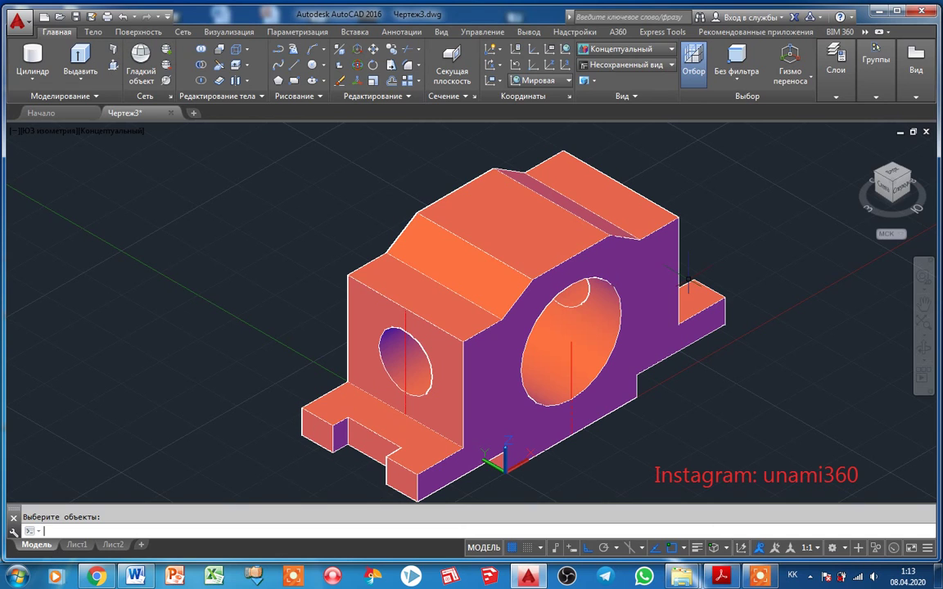
Step: Erase the leftover red axis line inside the large bore
left_click(557, 360)
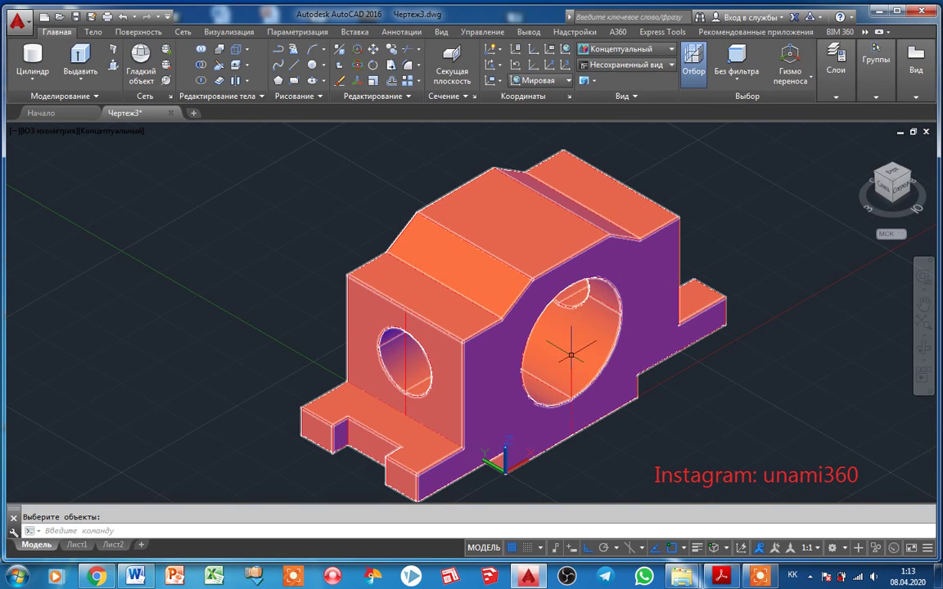
key("Return")
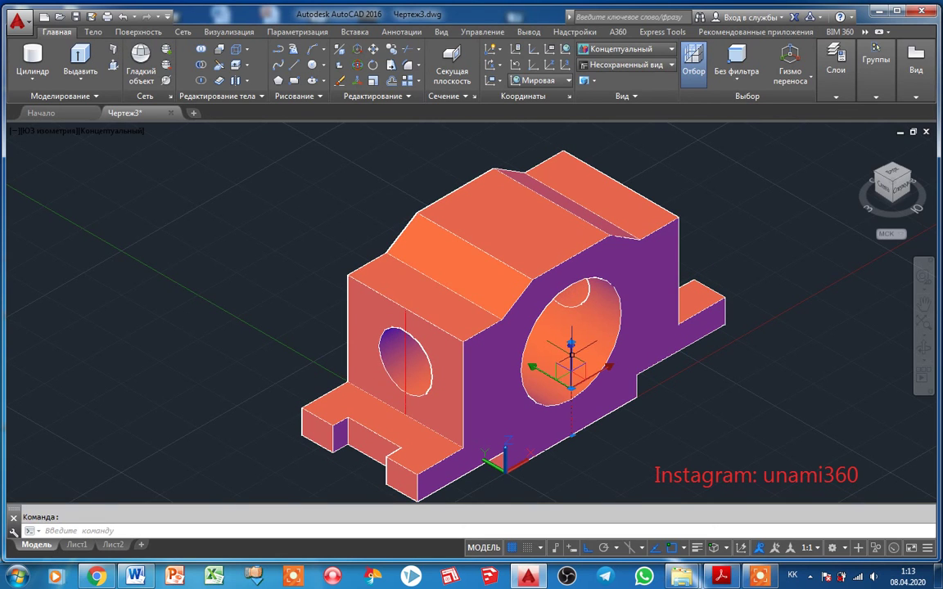
key("Delete")
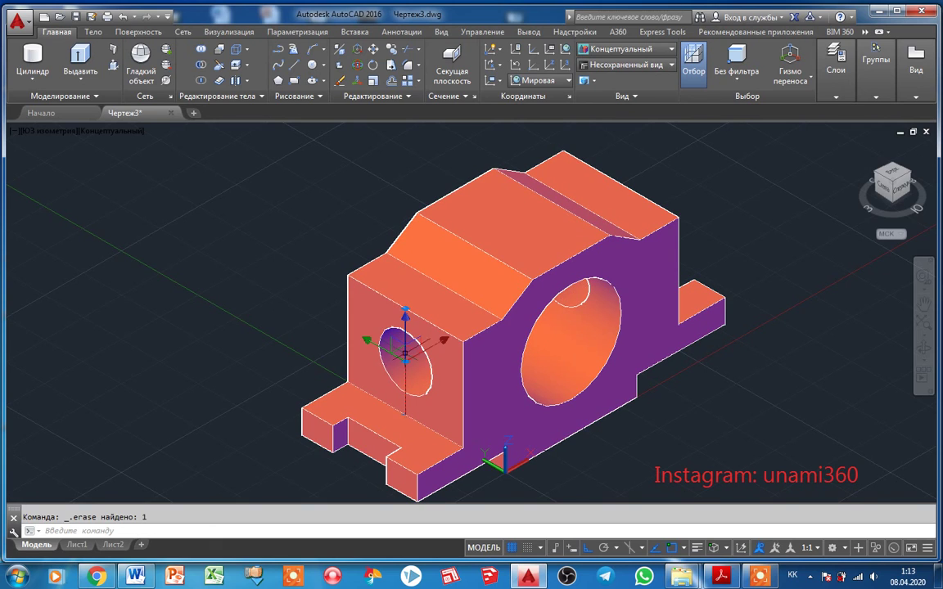